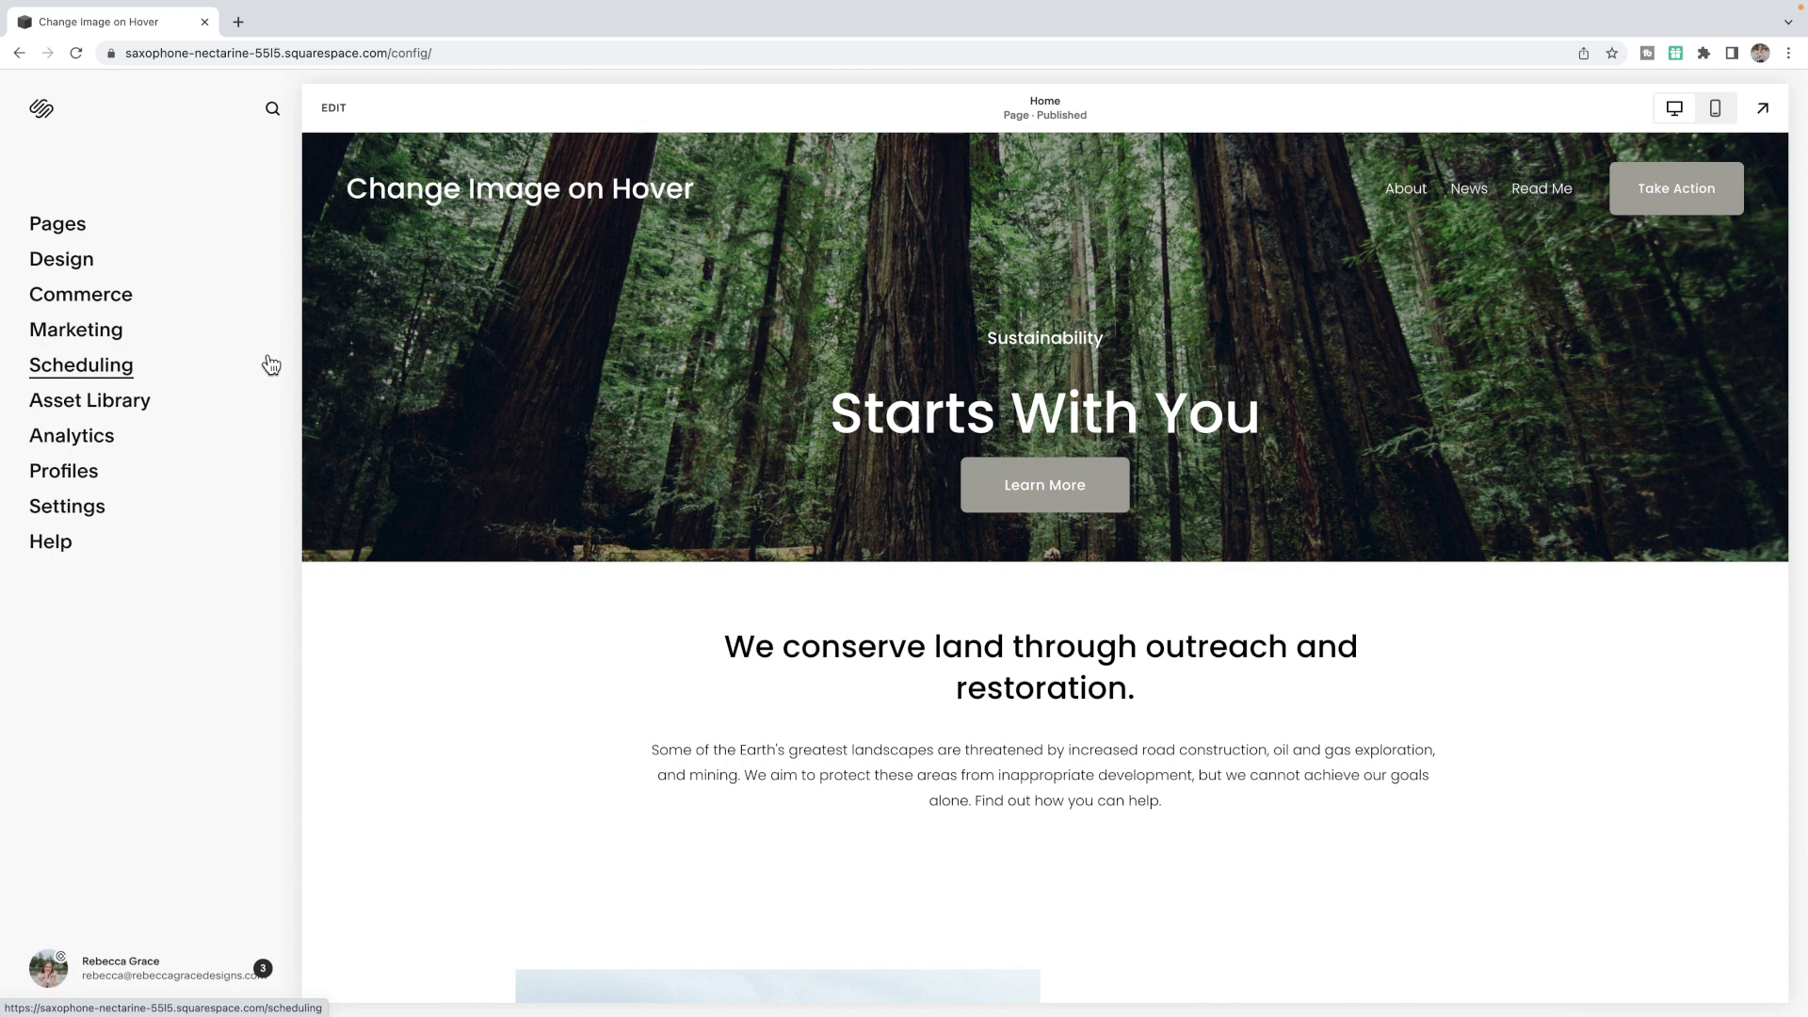
- Open the Home page for editing and select the hikers image block in Our Organization
{"action": "left_click", "coordinate": [58, 230]}
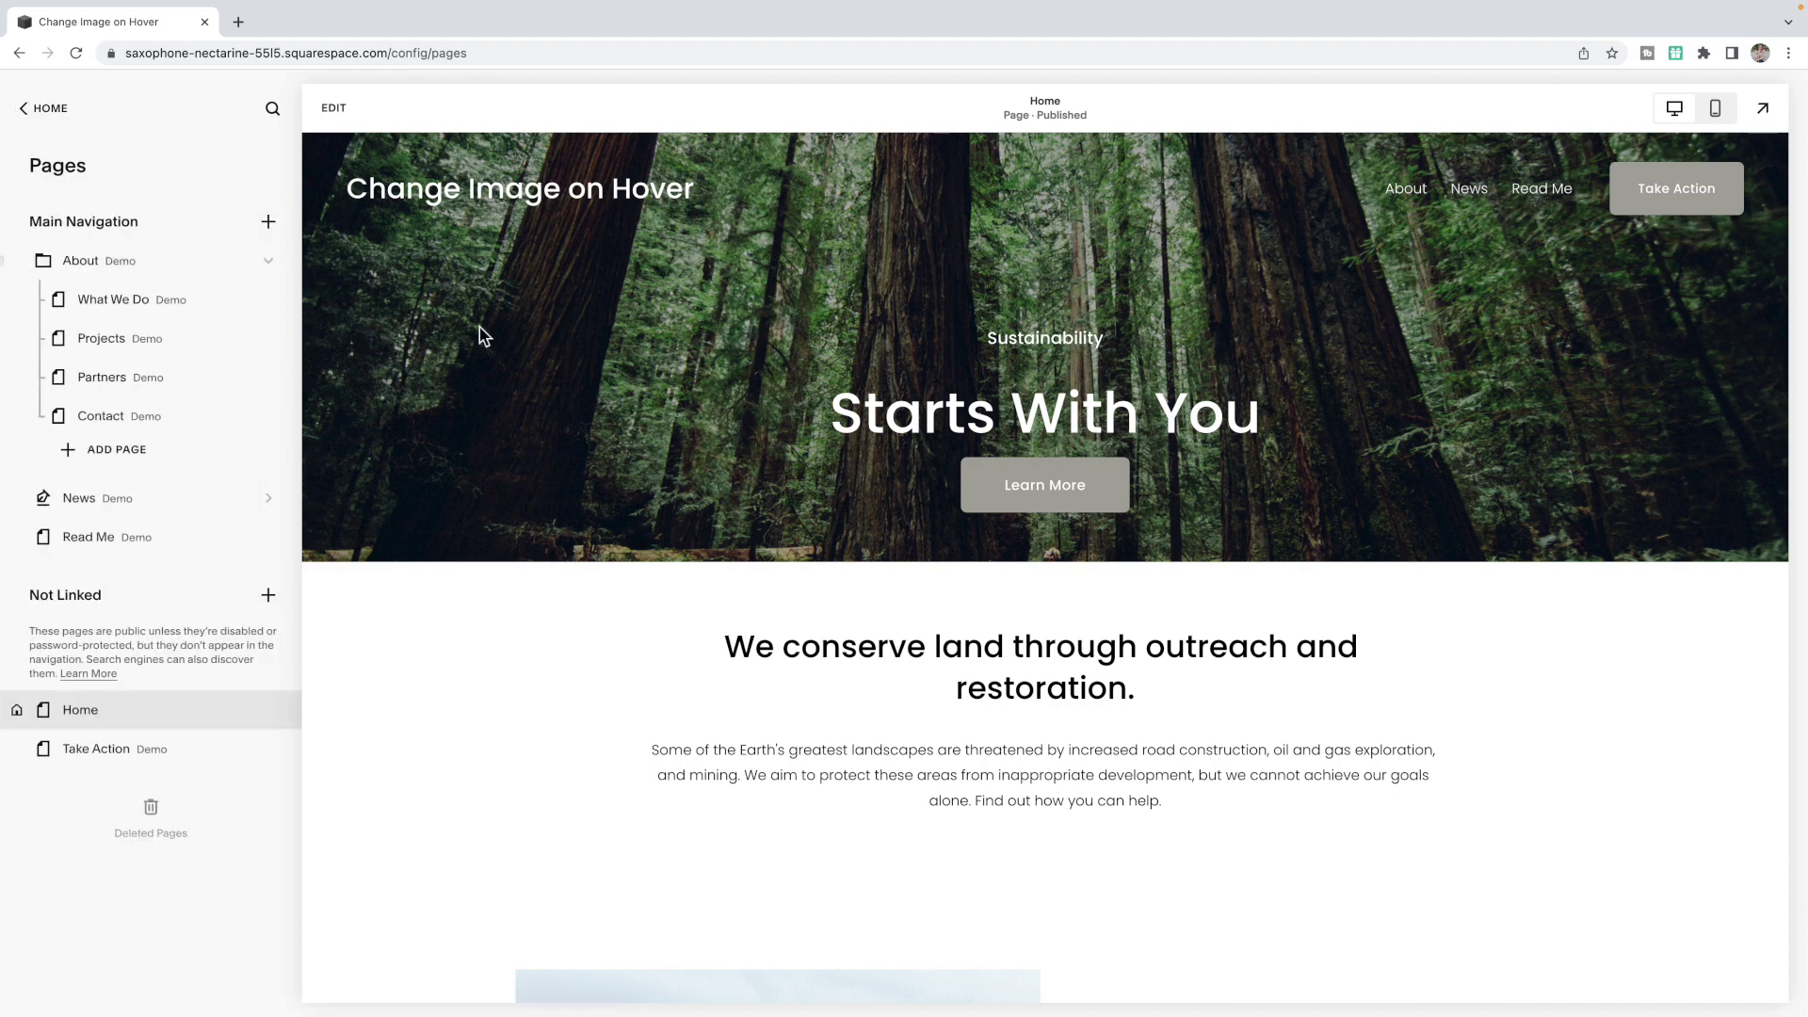
{"action": "scroll", "coordinate": [625, 358], "scroll_direction": "down", "scroll_amount": 7}
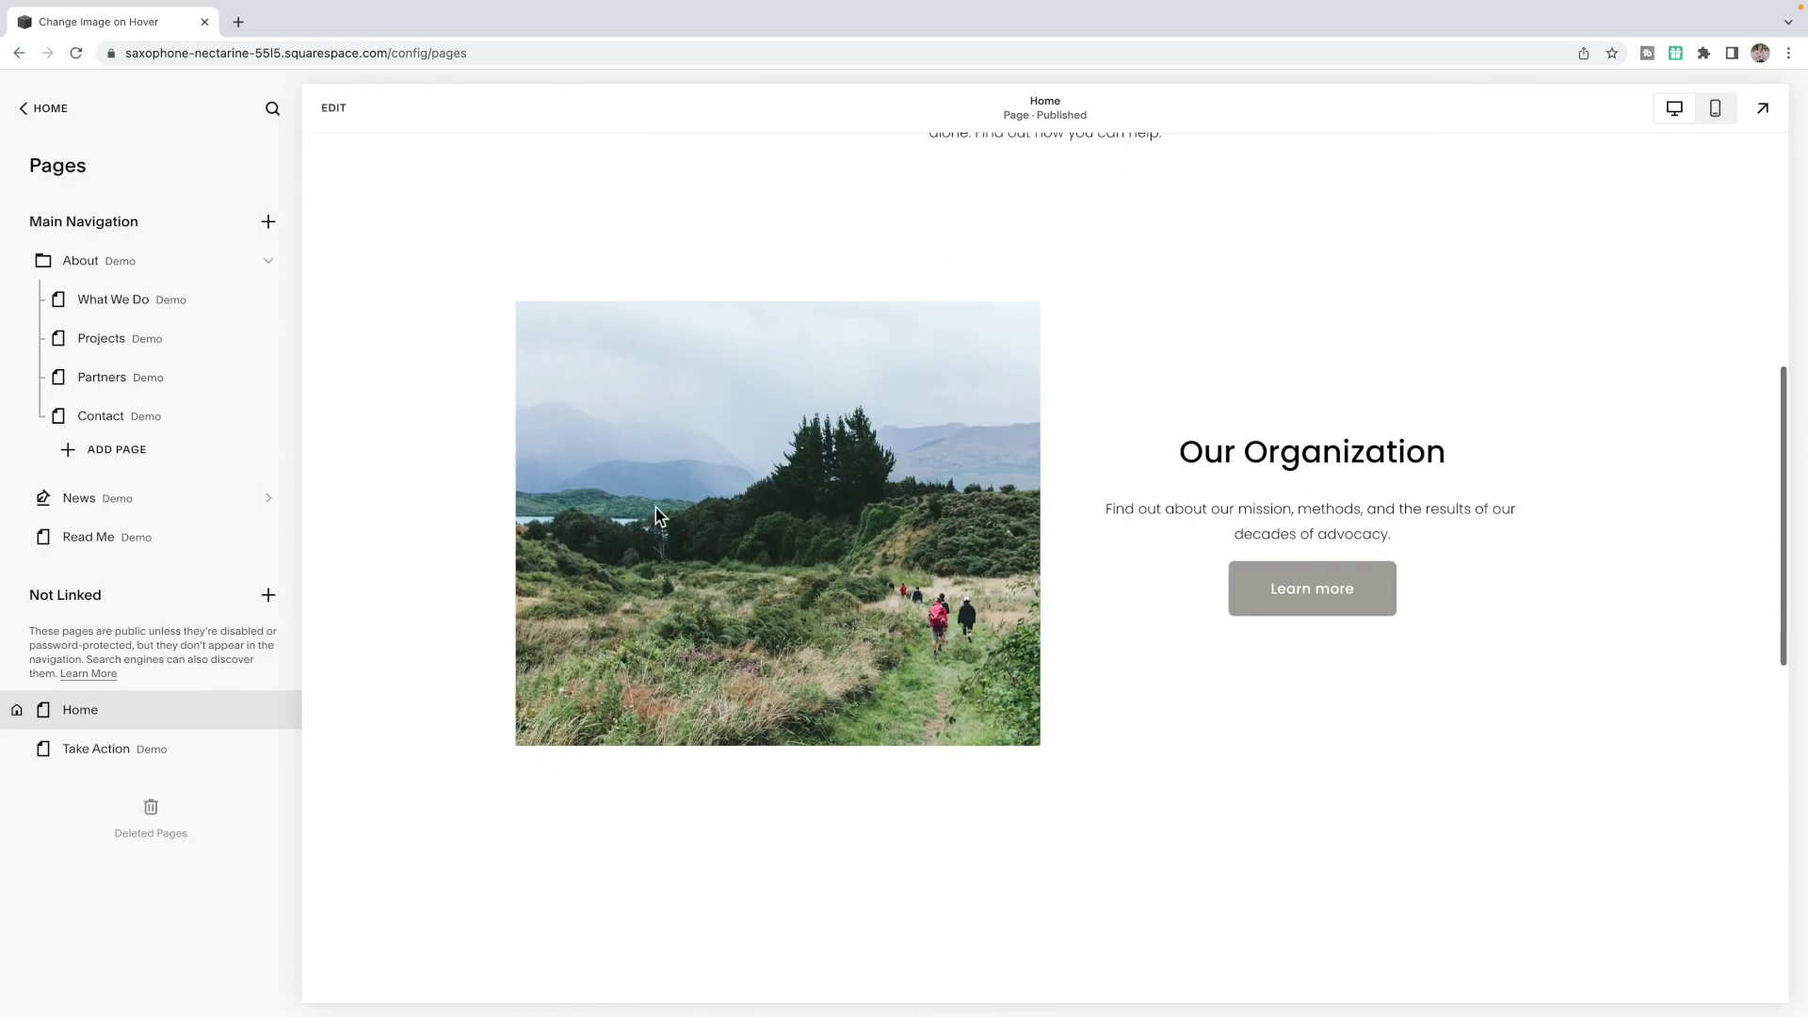
{"action": "scroll", "coordinate": [1000, 599], "scroll_direction": "up", "scroll_amount": 7}
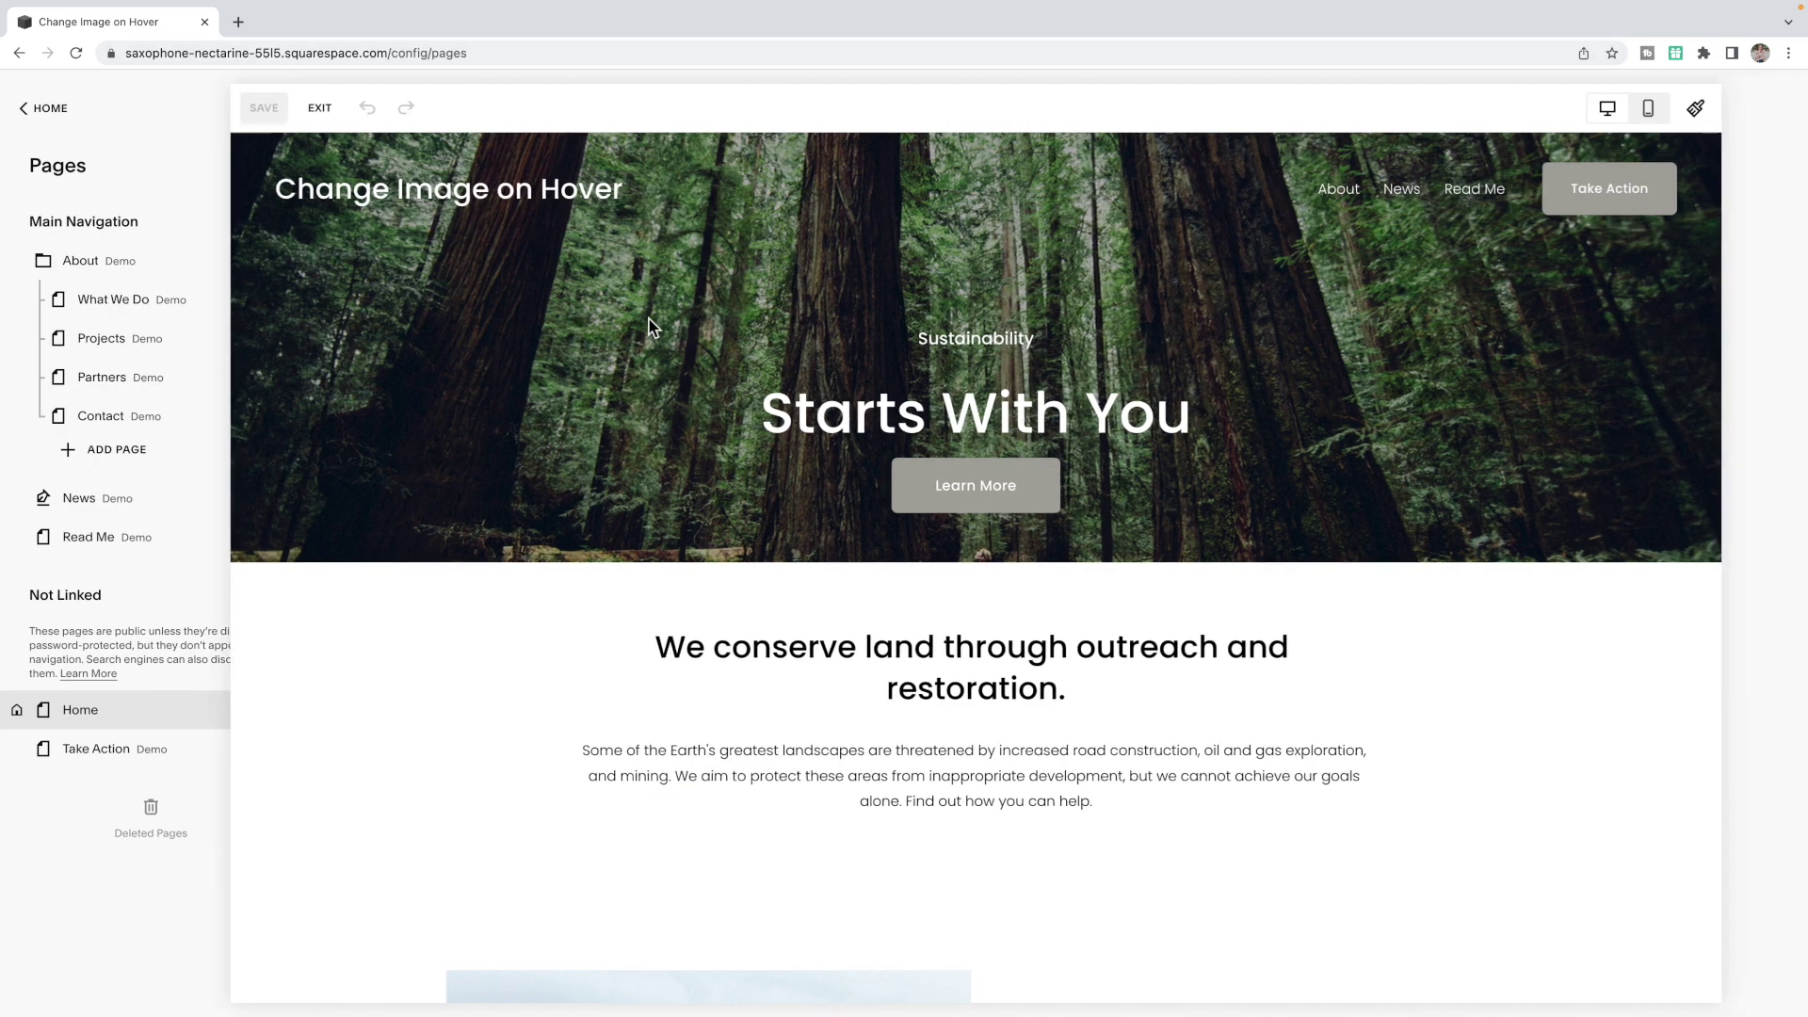
{"action": "scroll", "coordinate": [653, 326], "scroll_direction": "down", "scroll_amount": 8}
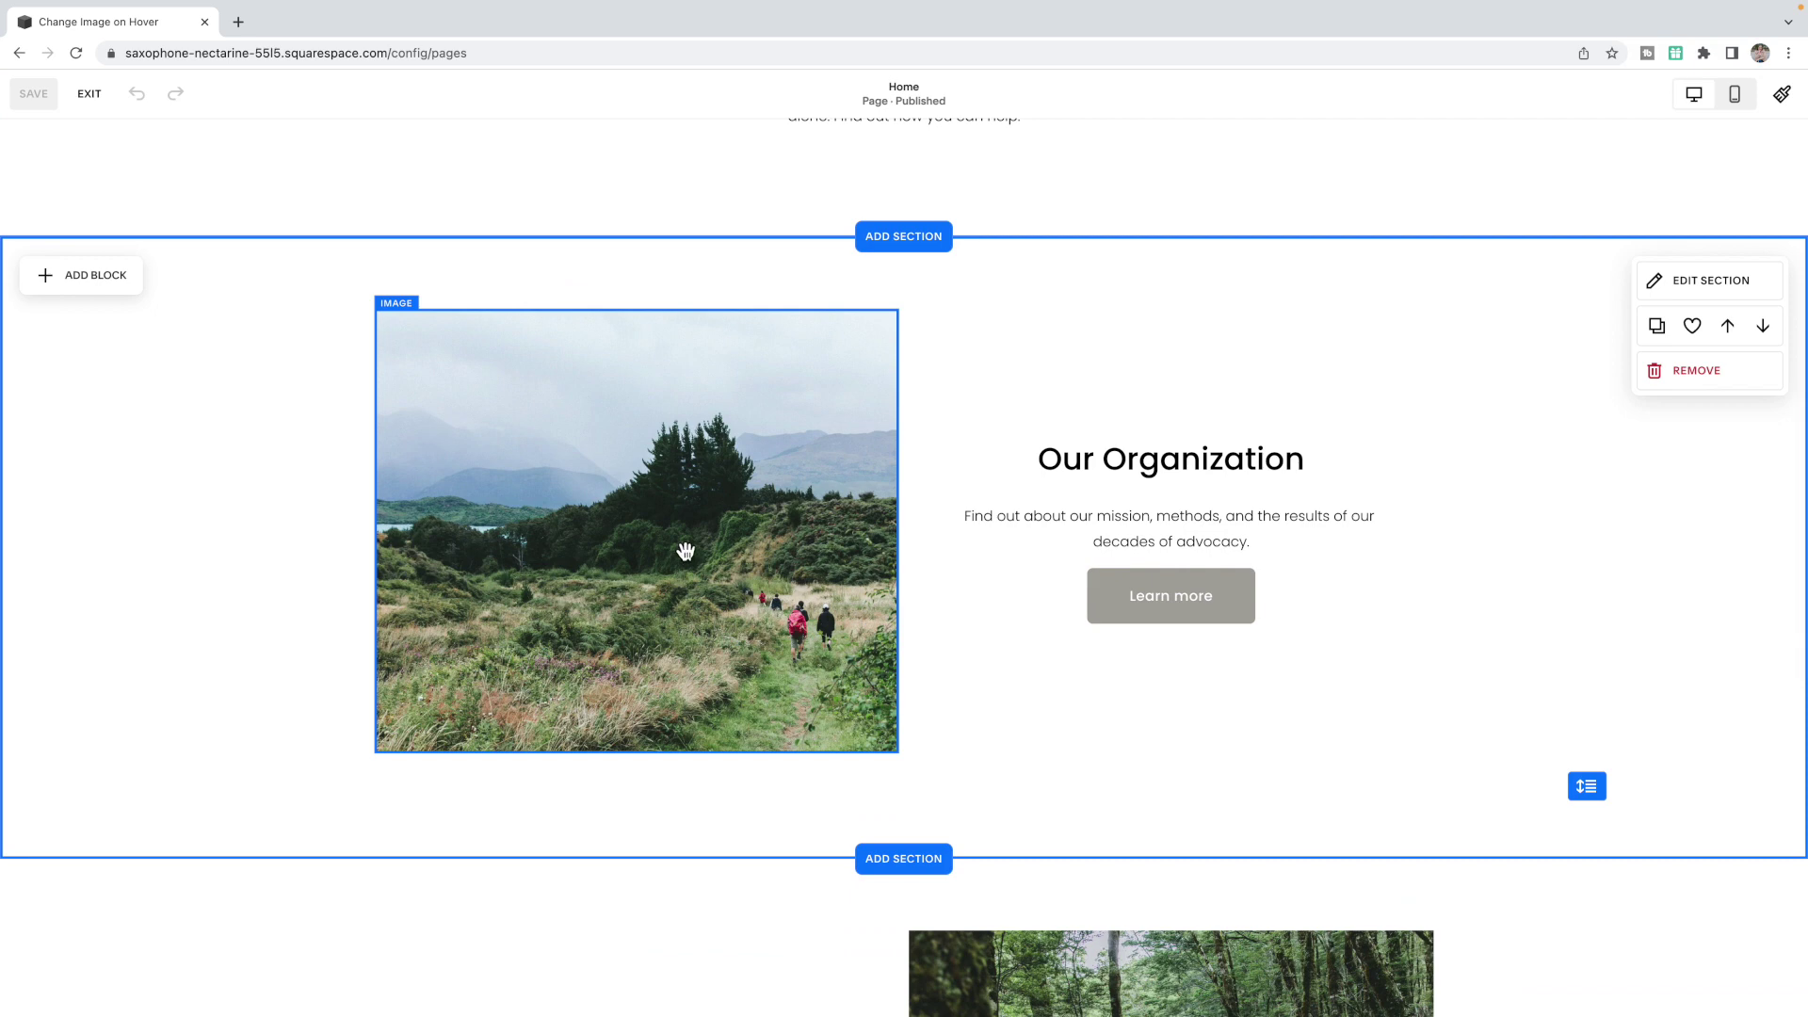
{"action": "left_click", "coordinate": [681, 396]}
{"action": "left_click", "coordinate": [396, 275]}
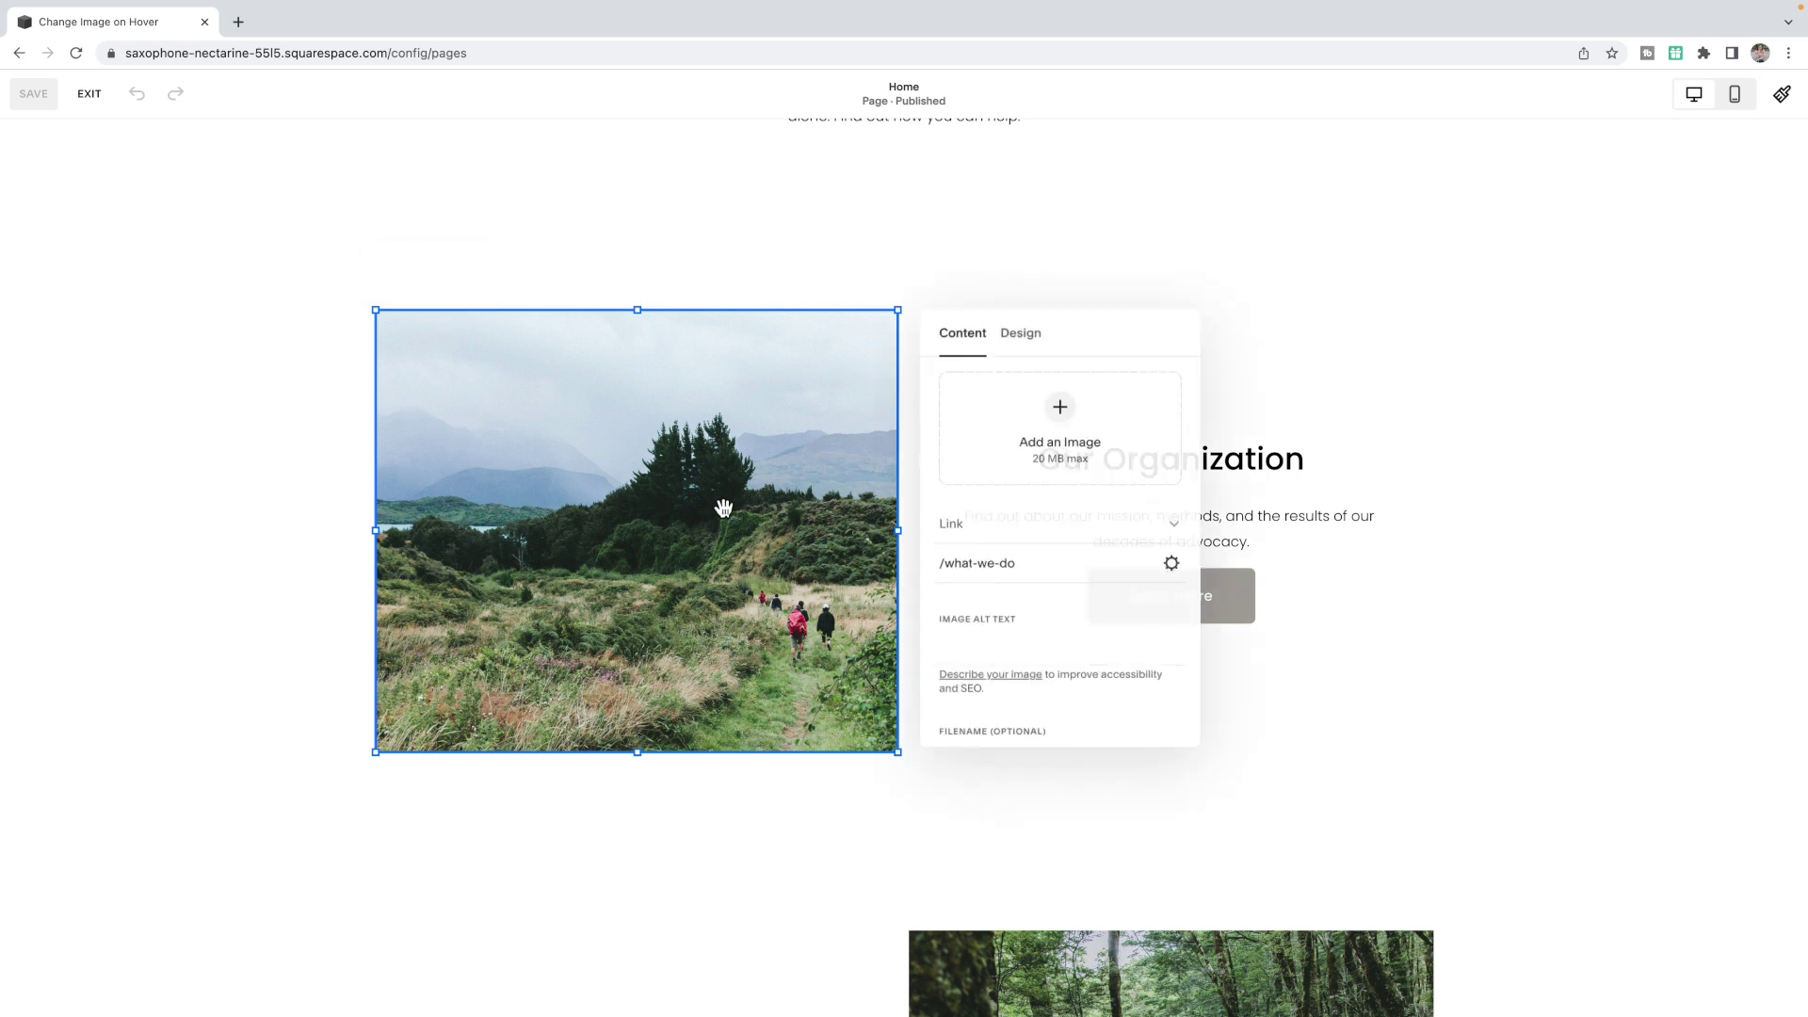
{"action": "left_click", "coordinate": [1023, 343]}
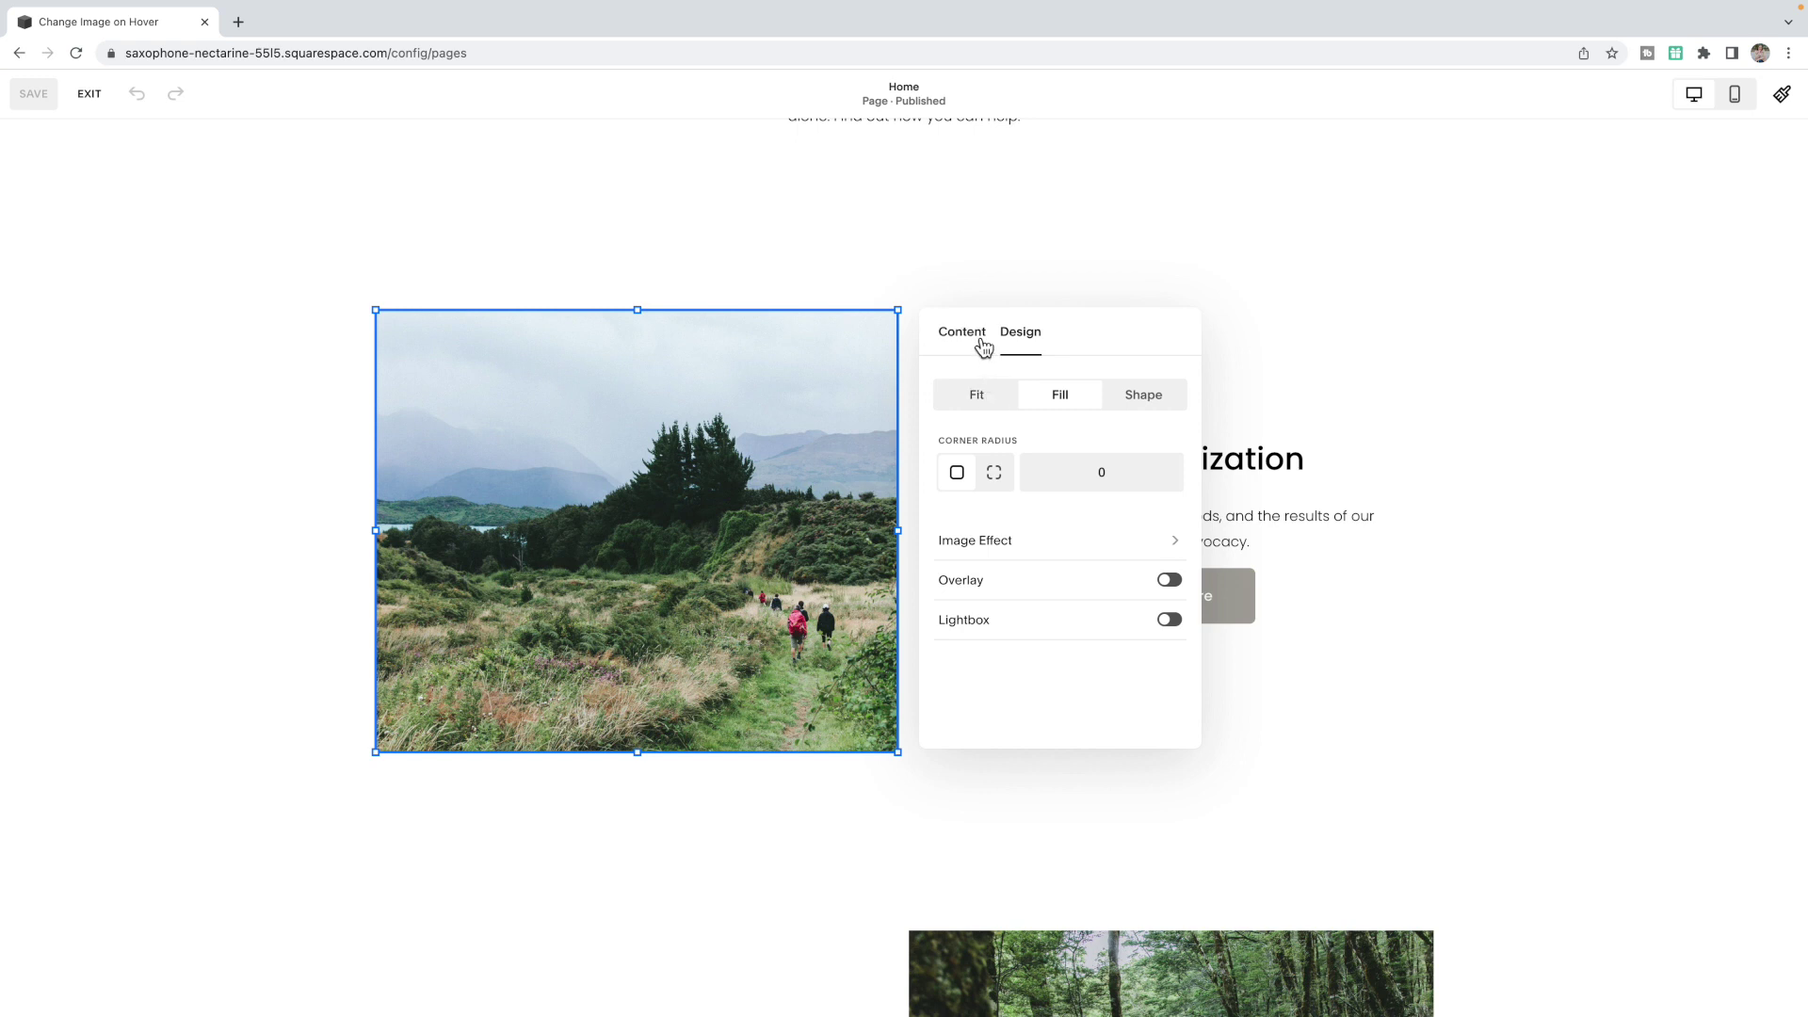
{"action": "left_click", "coordinate": [645, 536]}
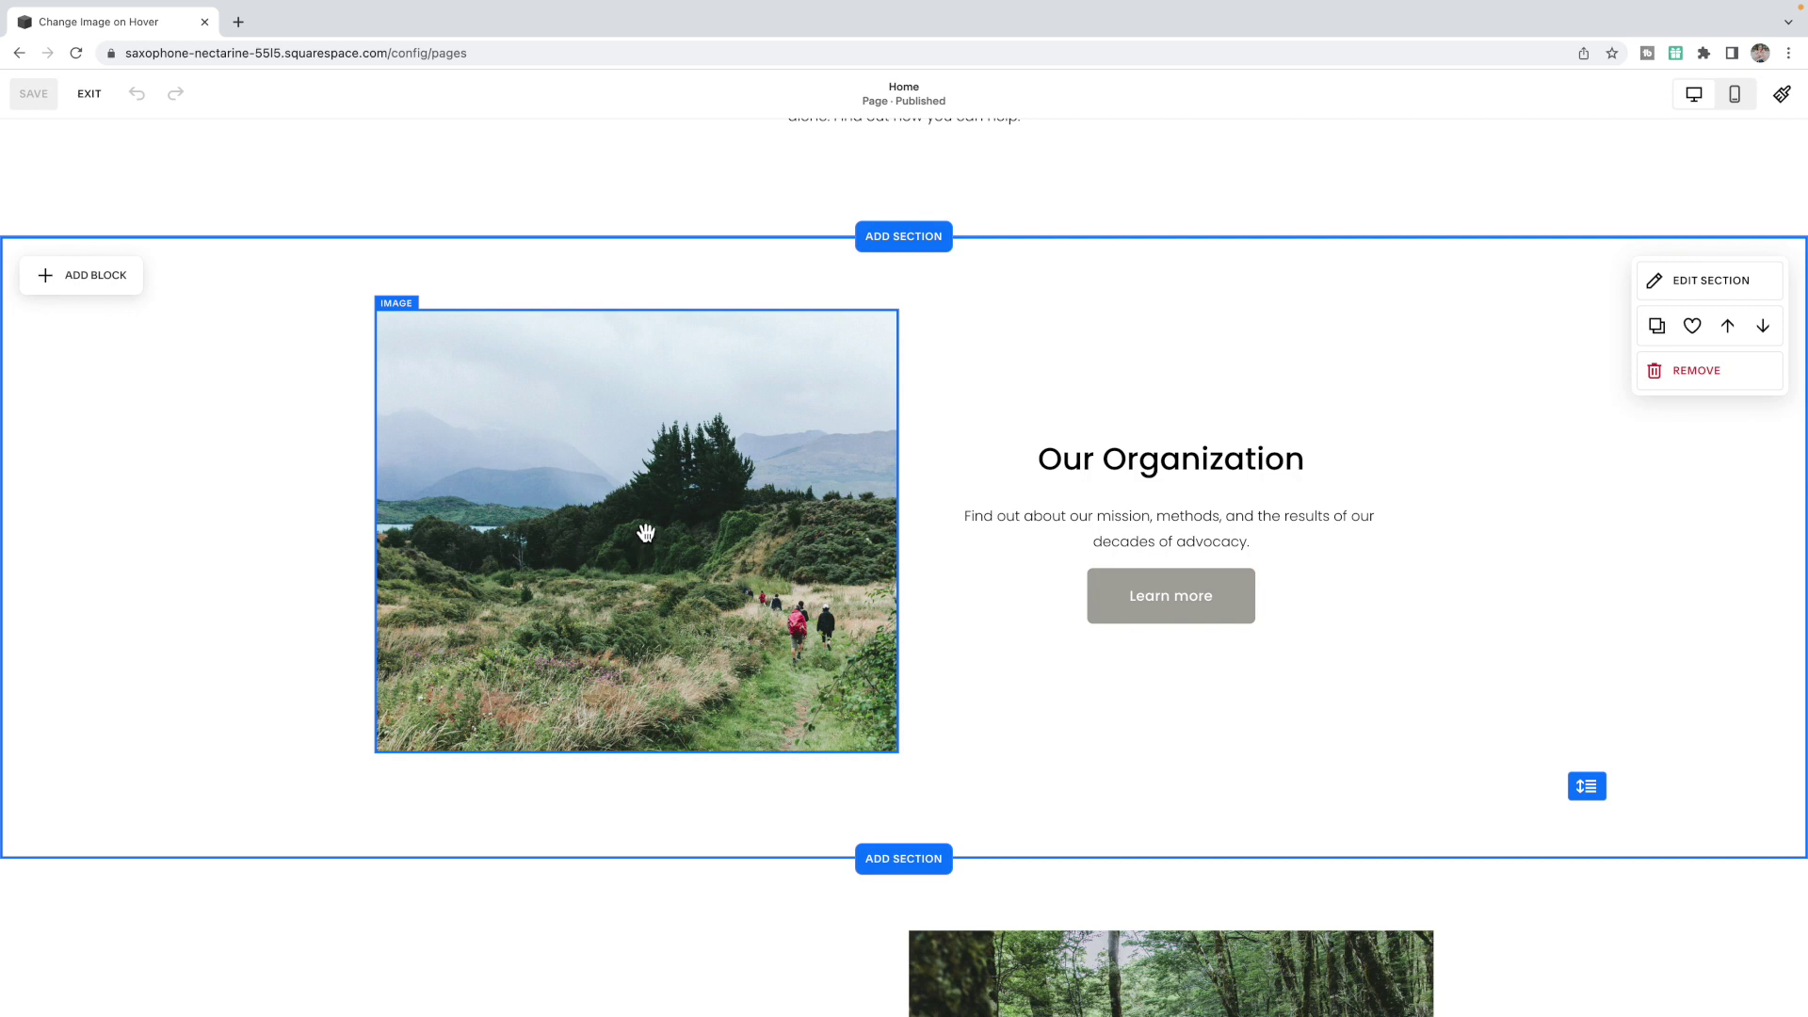
{"action": "left_click", "coordinate": [646, 534]}
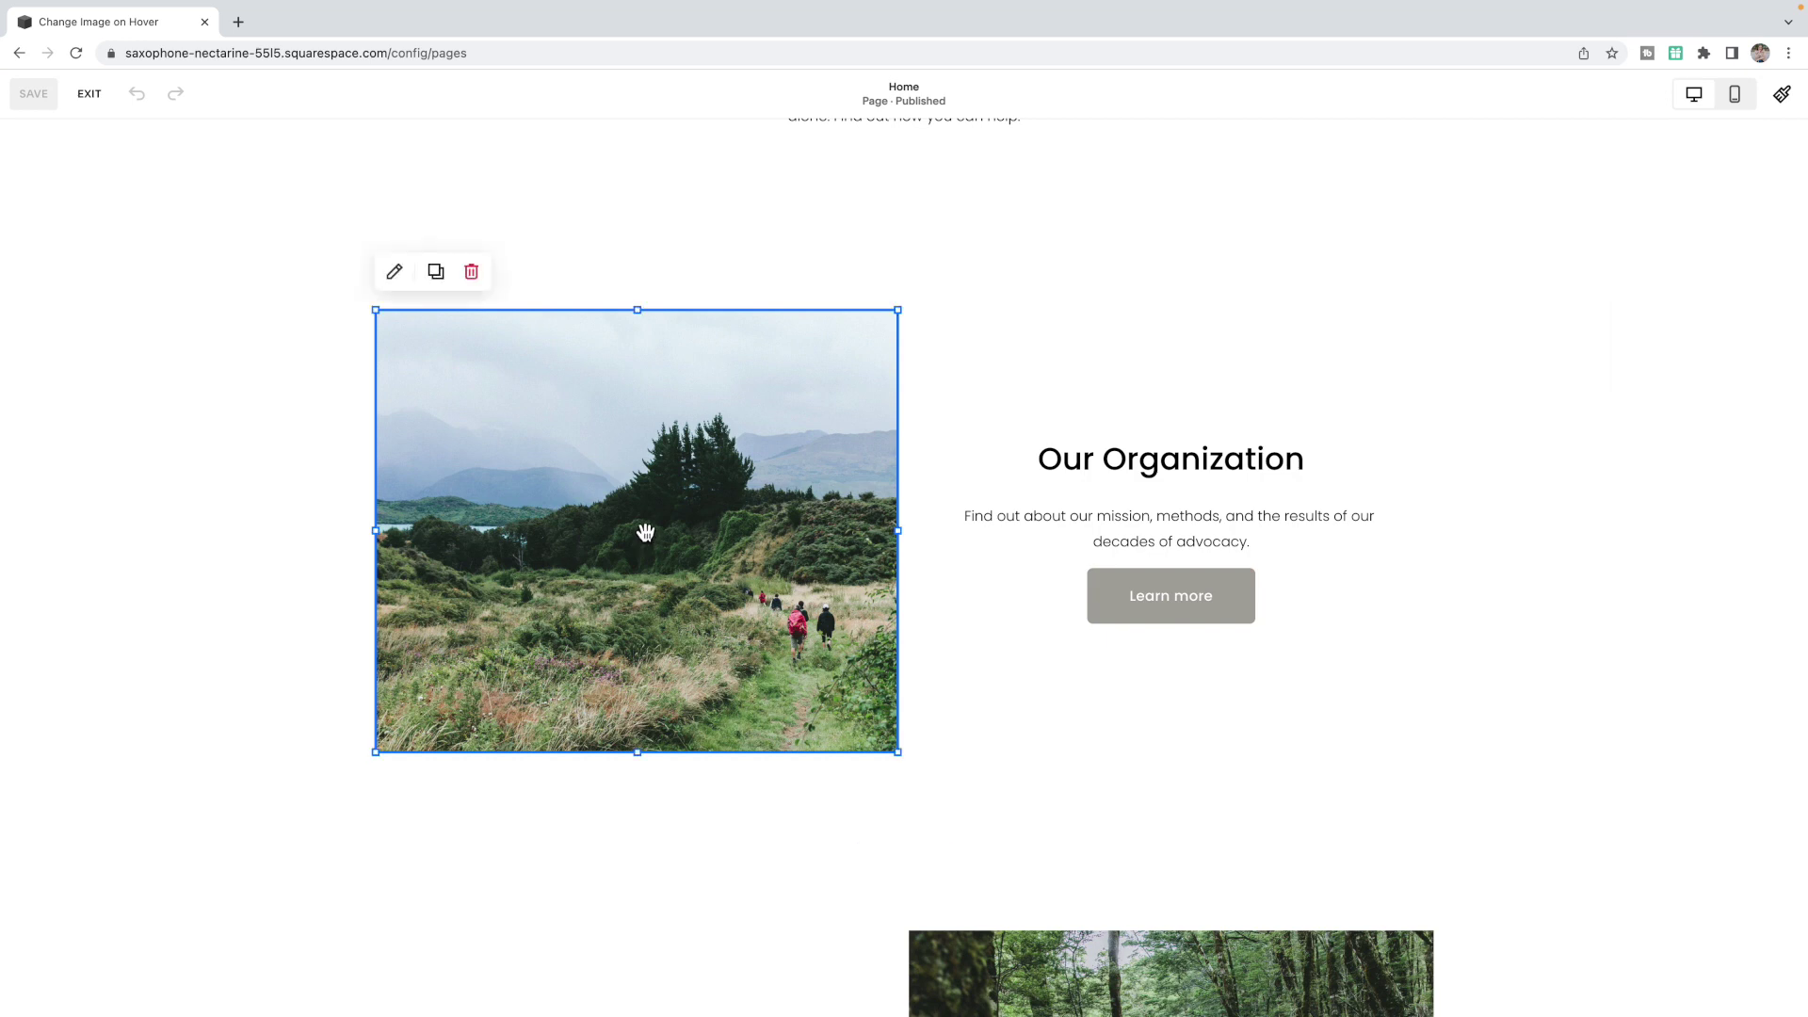
- Duplicate the hikers image block, align the copy exactly over the original, and open its settings
{"action": "left_click", "coordinate": [443, 284]}
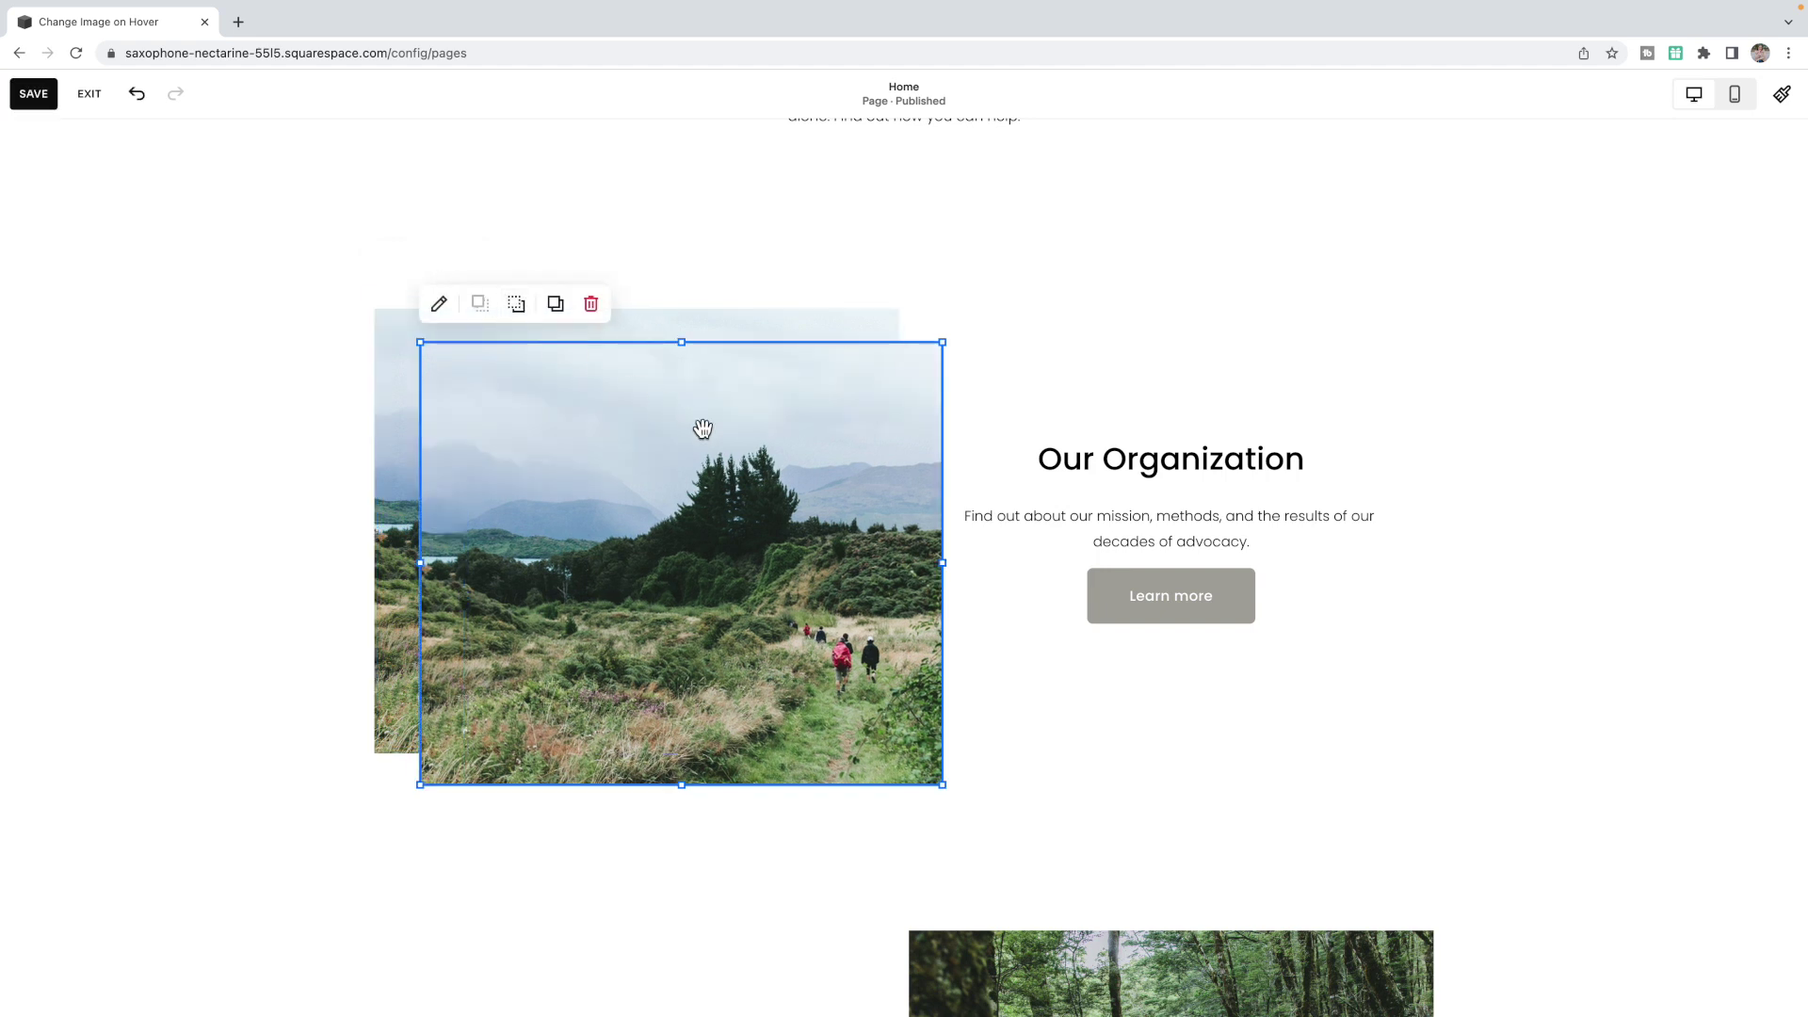
{"action": "left_click_drag", "start_coordinate": [767, 481], "coordinate": [738, 457]}
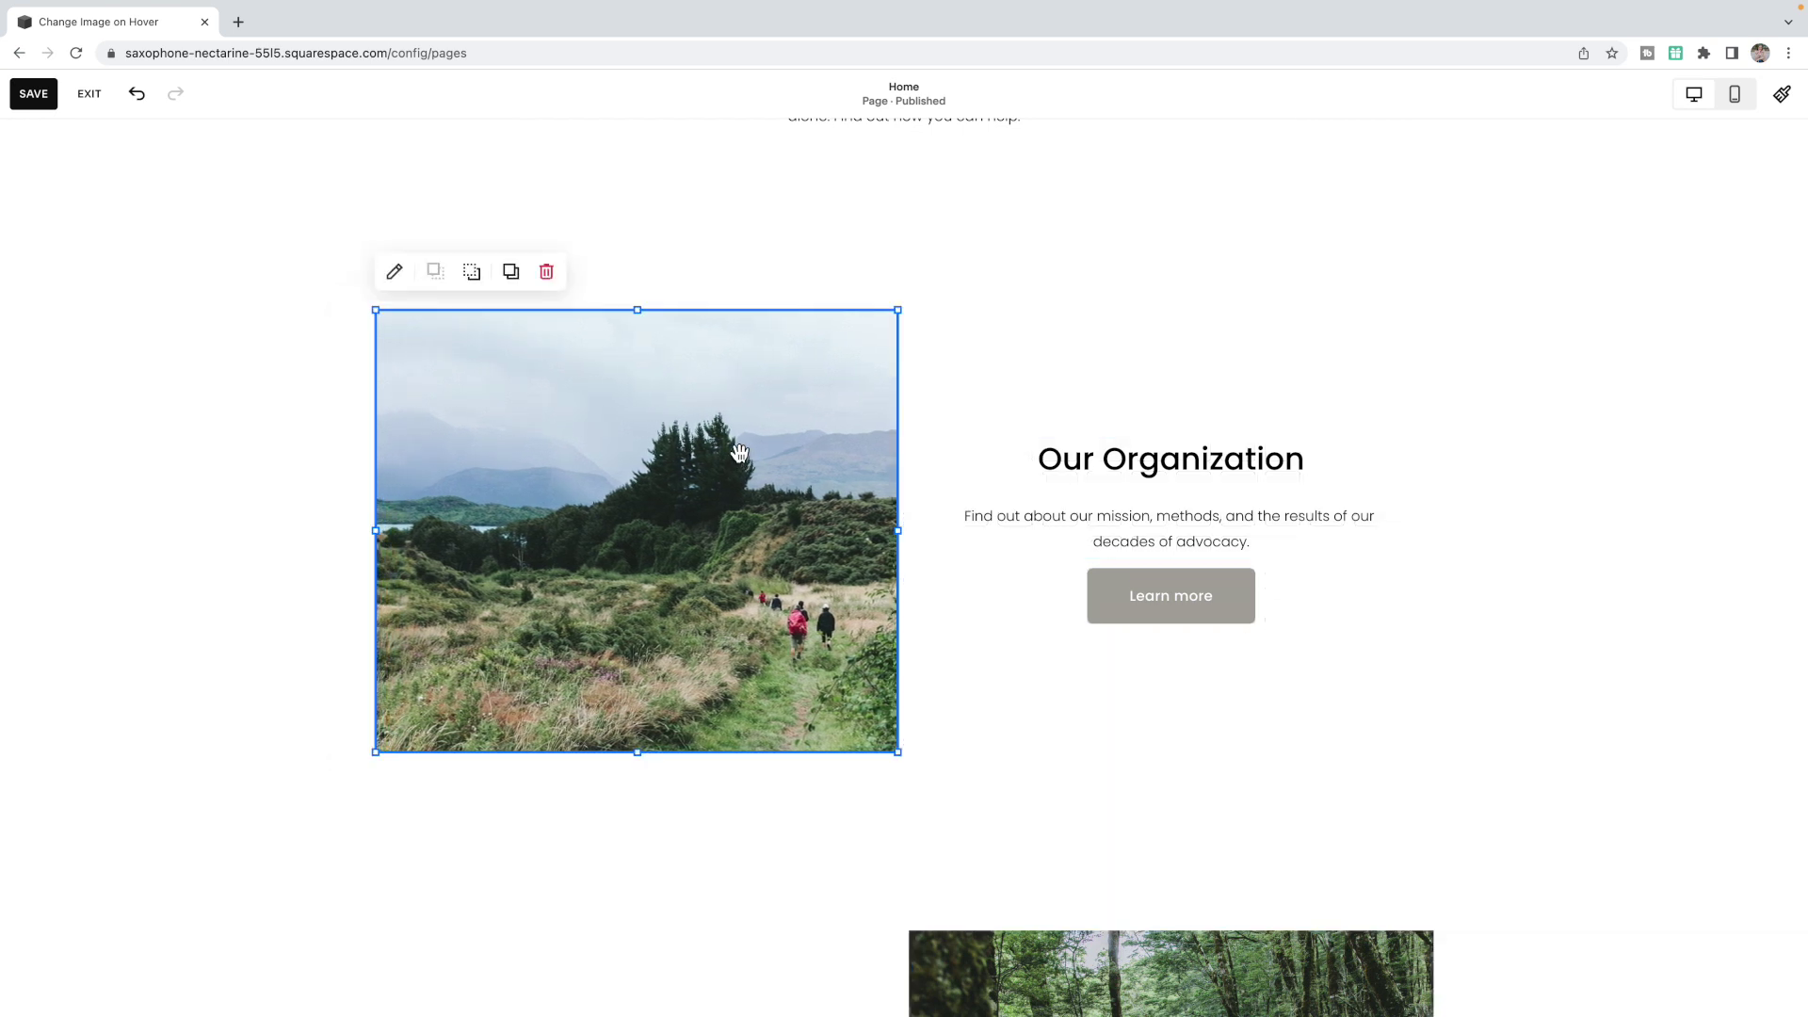
{"action": "left_click", "coordinate": [396, 273]}
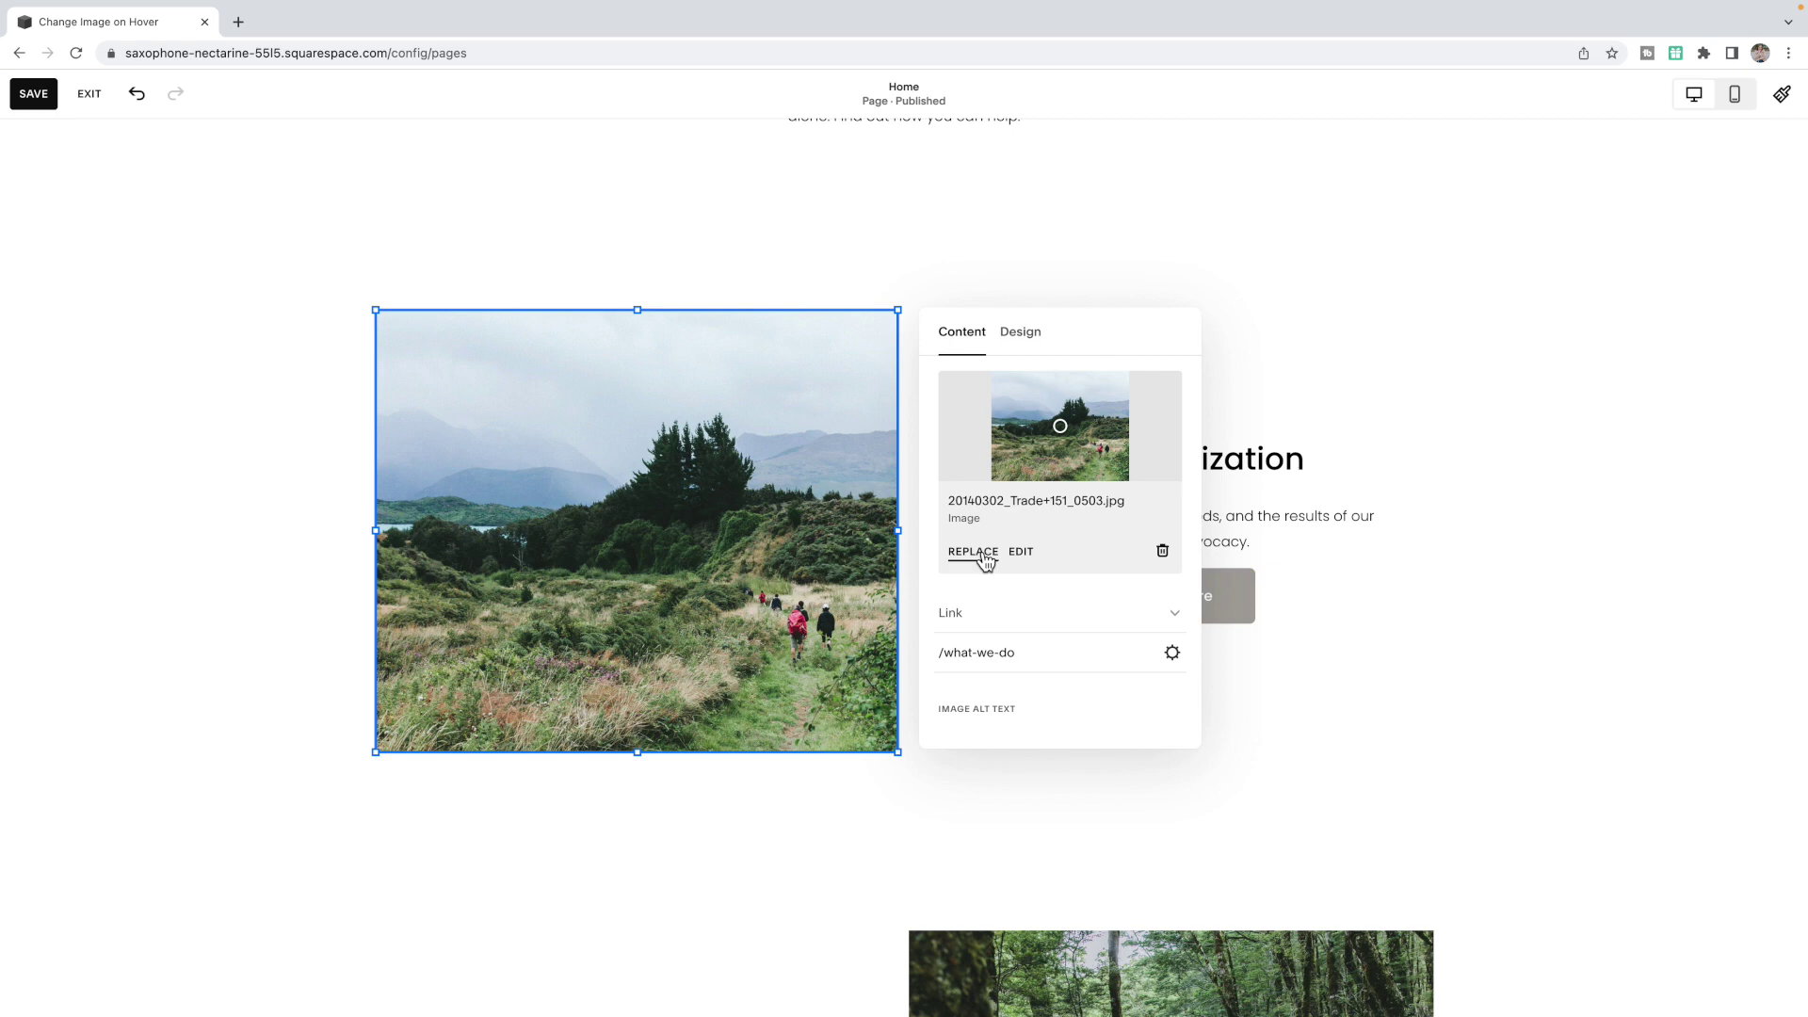
- Replace the copy's picture with the mountain photo from the image library
{"action": "left_click", "coordinate": [983, 556]}
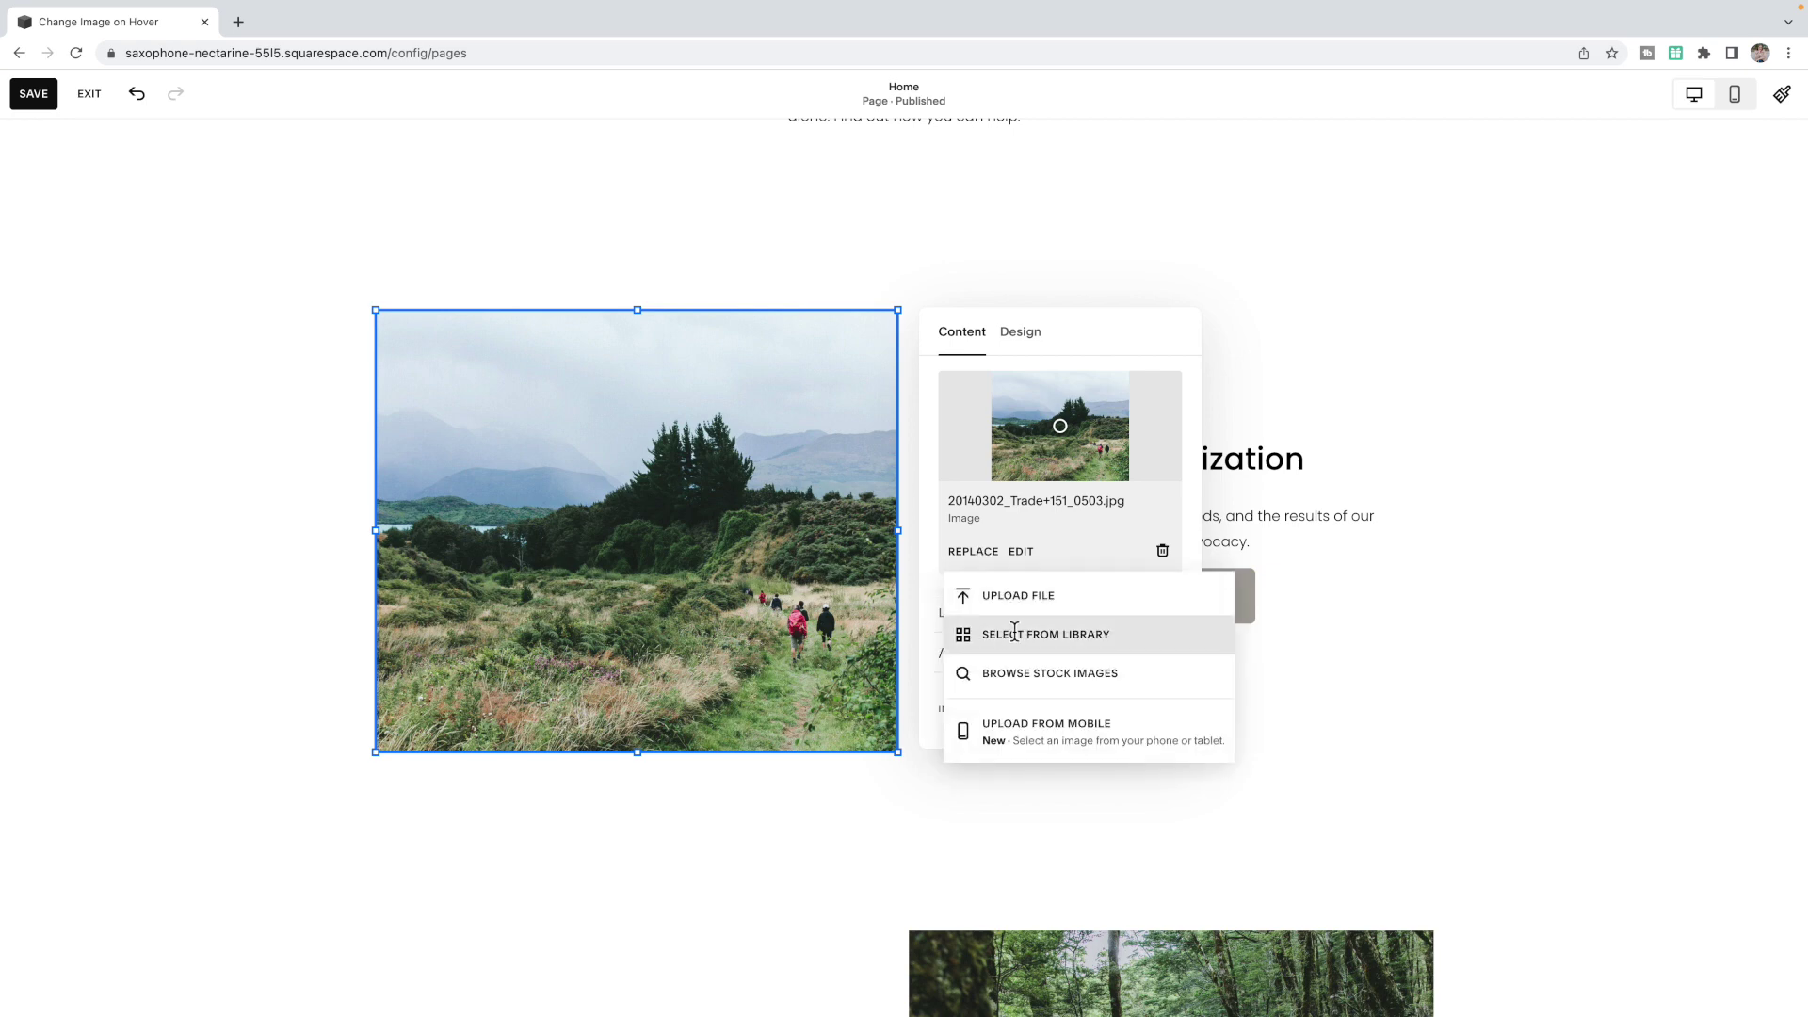
{"action": "left_click", "coordinate": [1015, 632]}
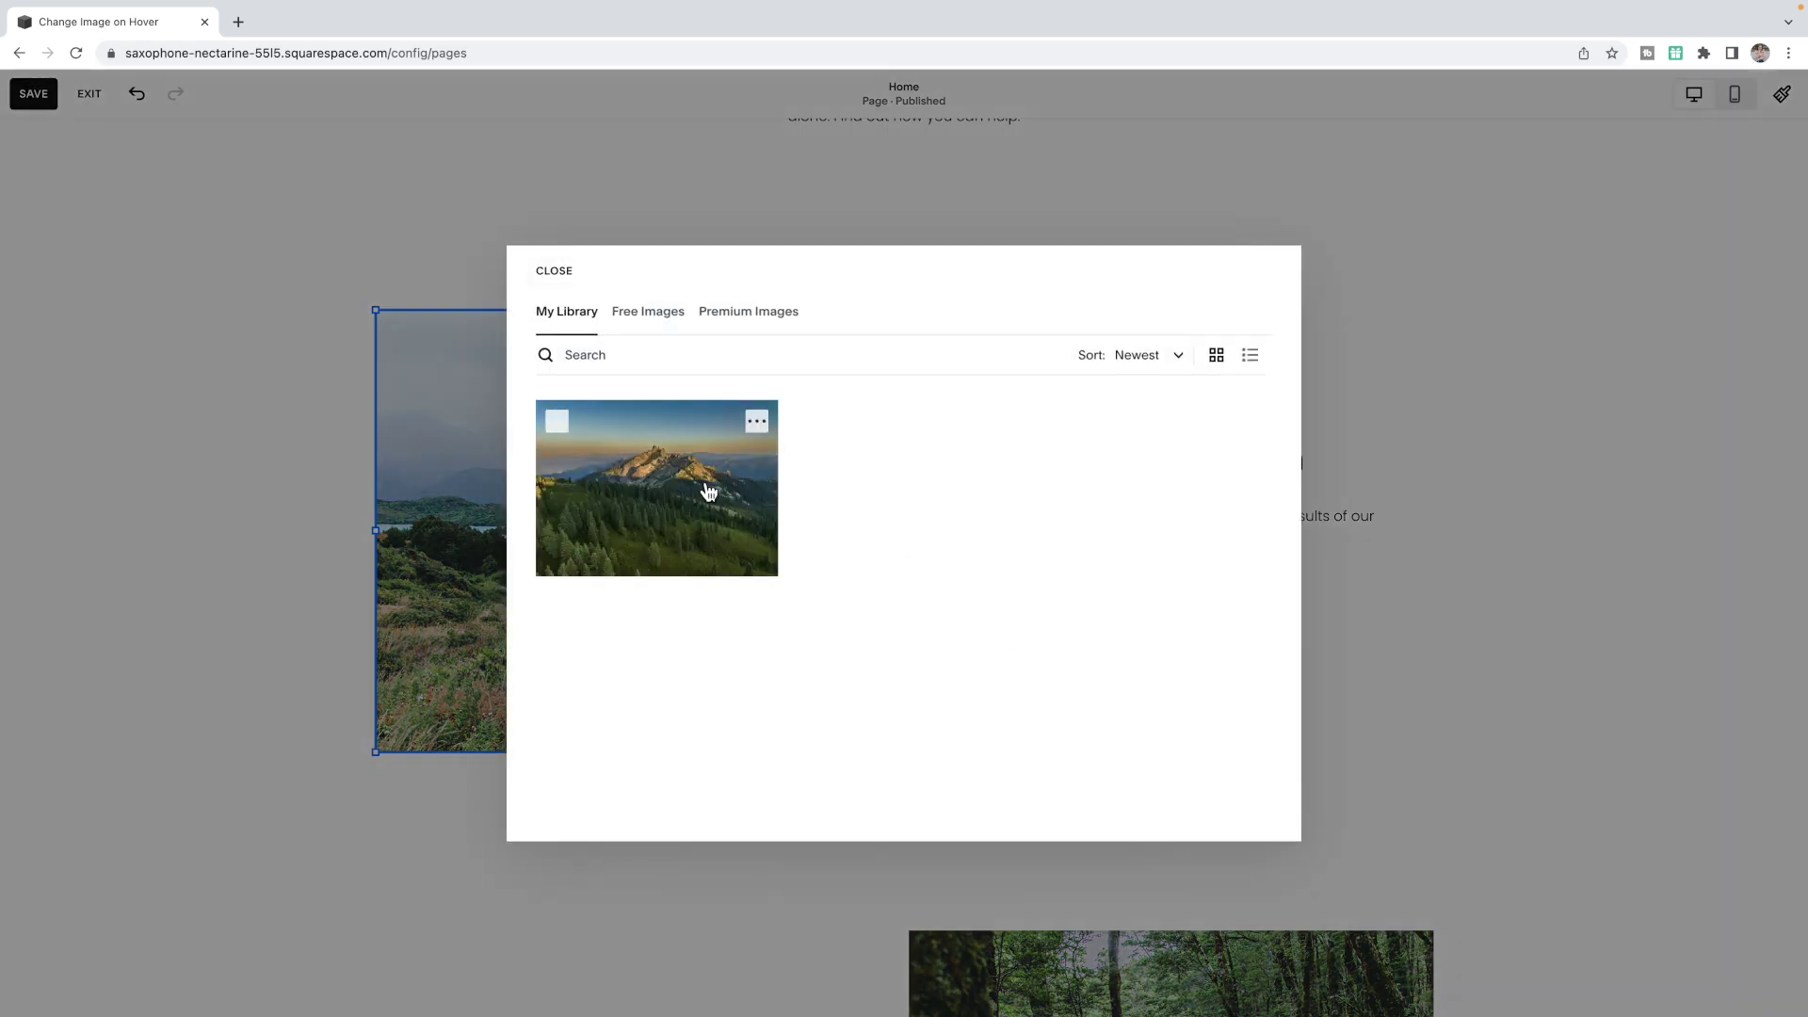
{"action": "left_click", "coordinate": [708, 490]}
{"action": "left_click", "coordinate": [1246, 816]}
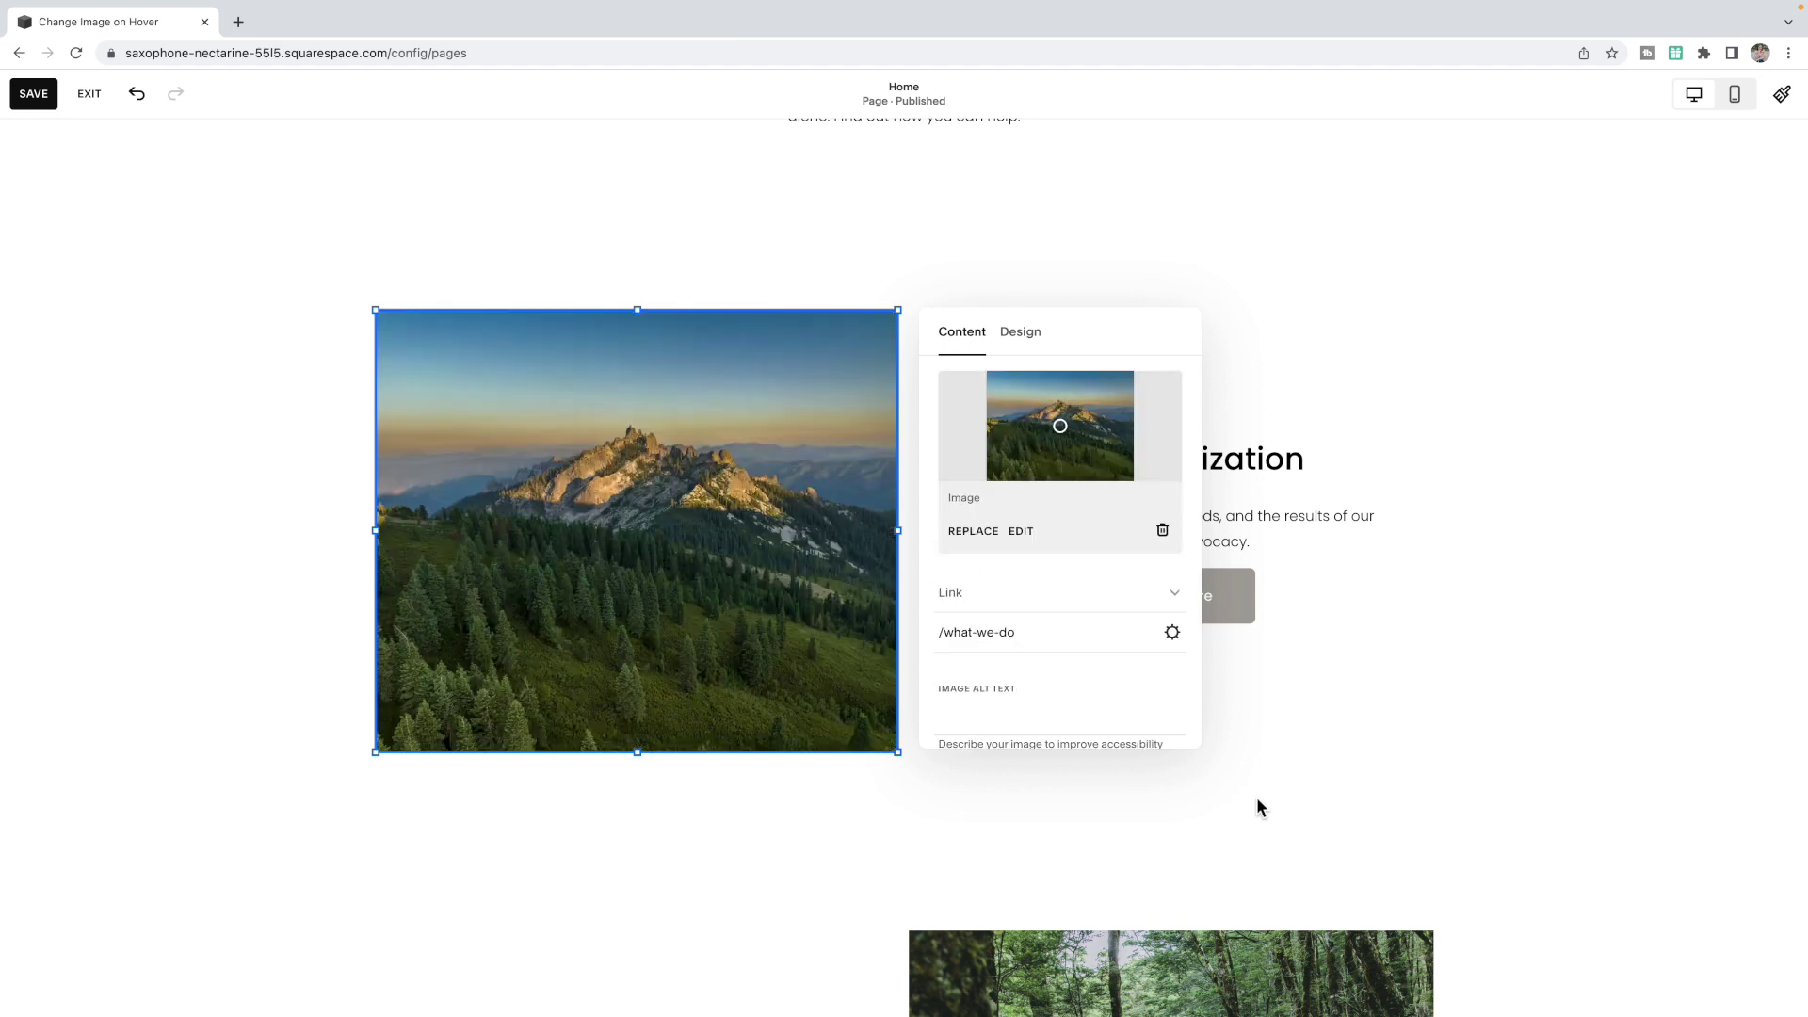
- Realign the mountain image over the original hikers image and save the page
{"action": "left_click", "coordinate": [1258, 801]}
{"action": "left_click_drag", "start_coordinate": [856, 579], "coordinate": [760, 565]}
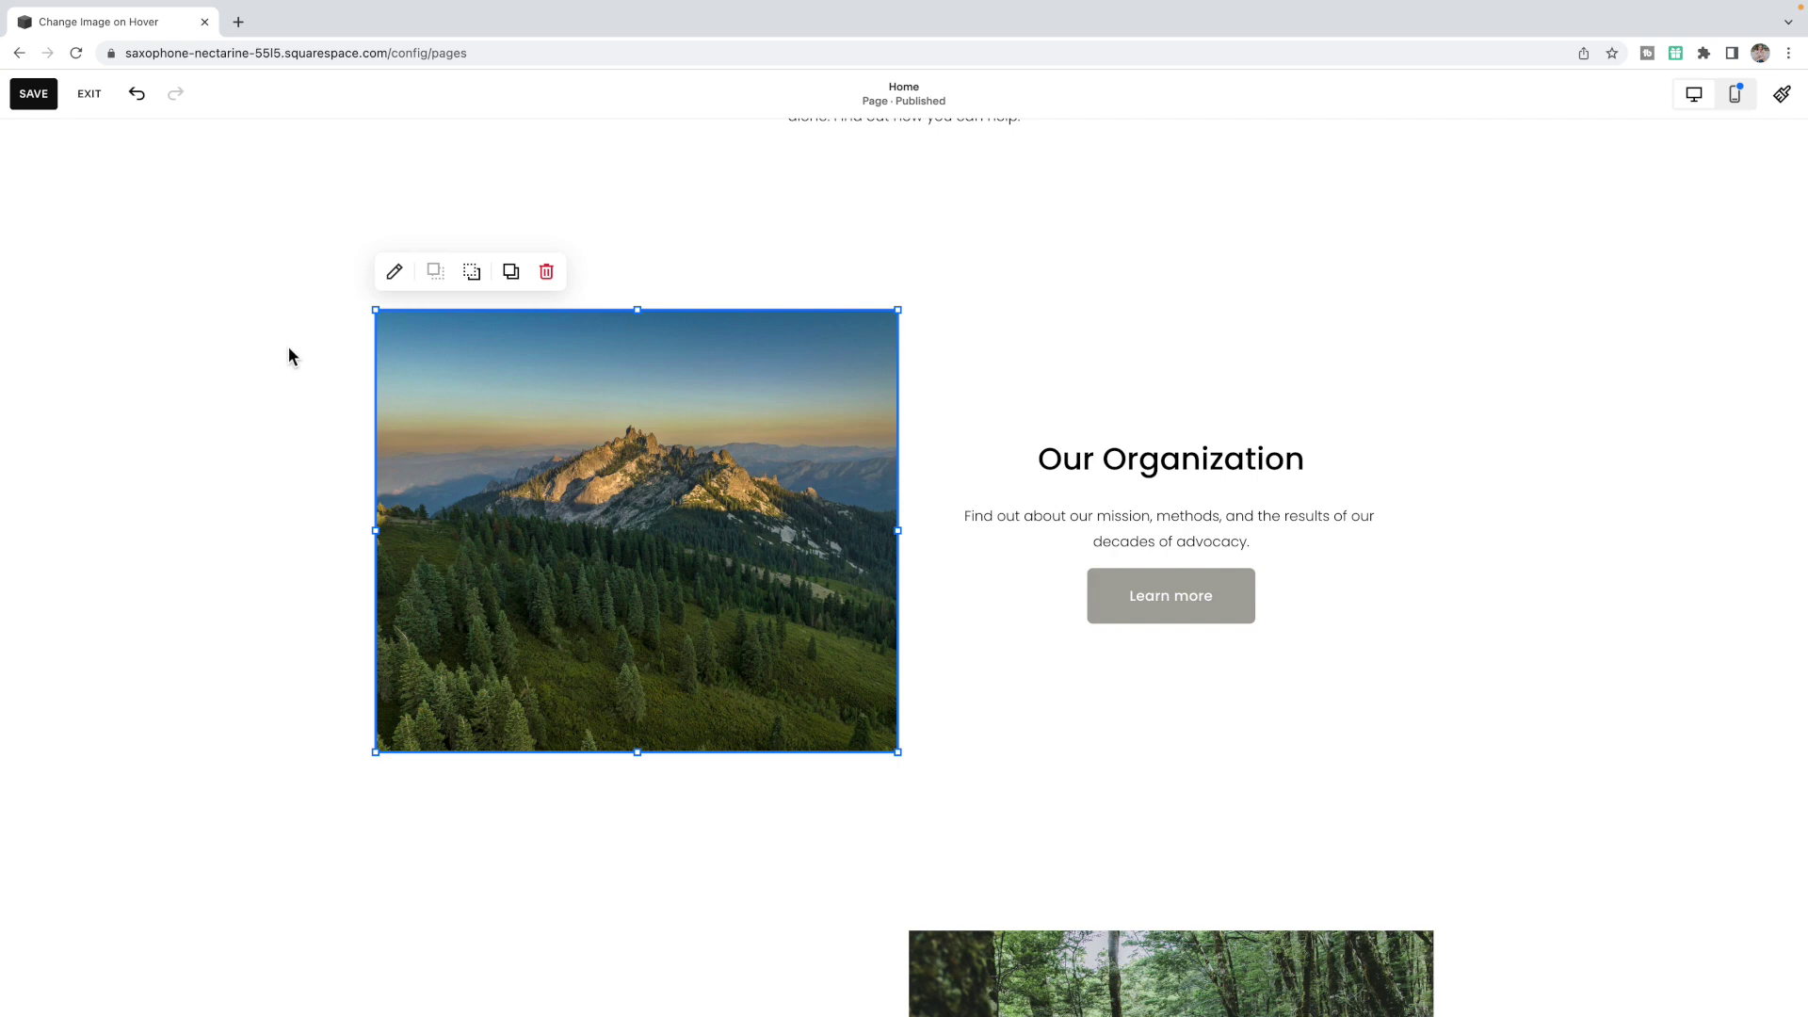
{"action": "left_click", "coordinate": [47, 100]}
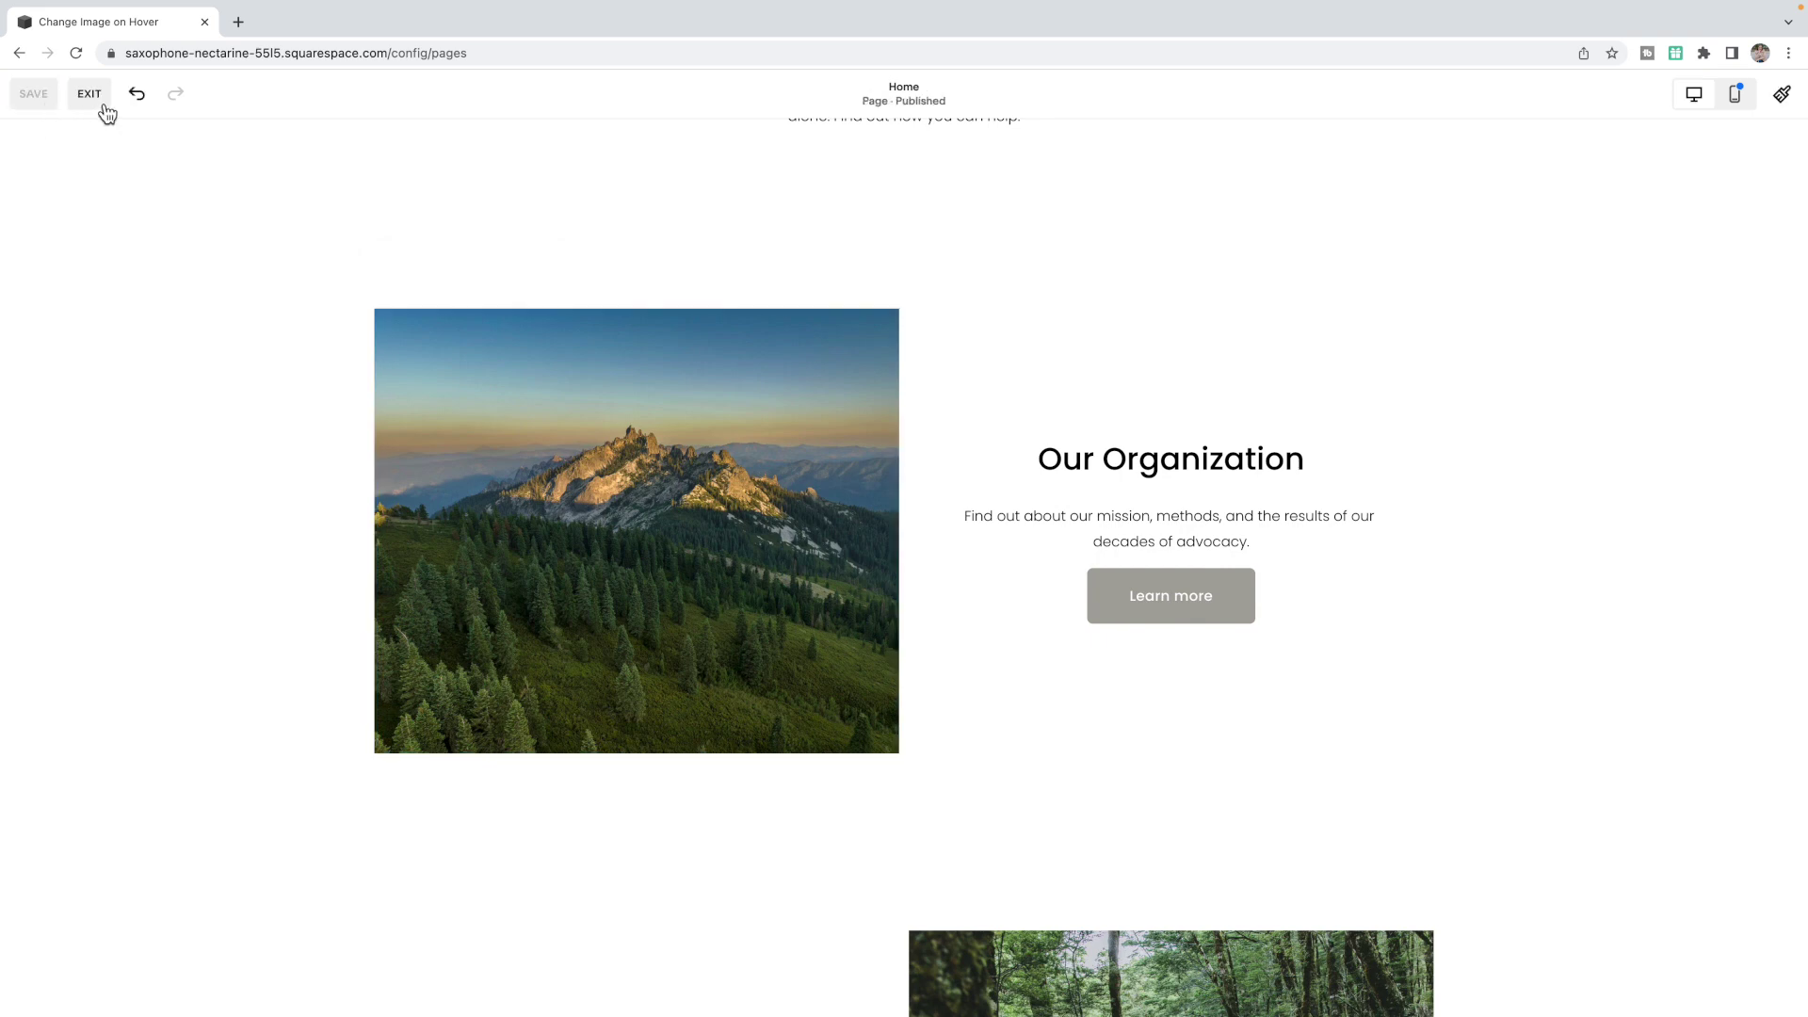
- Exit the page editor and open Design > Custom CSS
{"action": "left_click", "coordinate": [89, 97]}
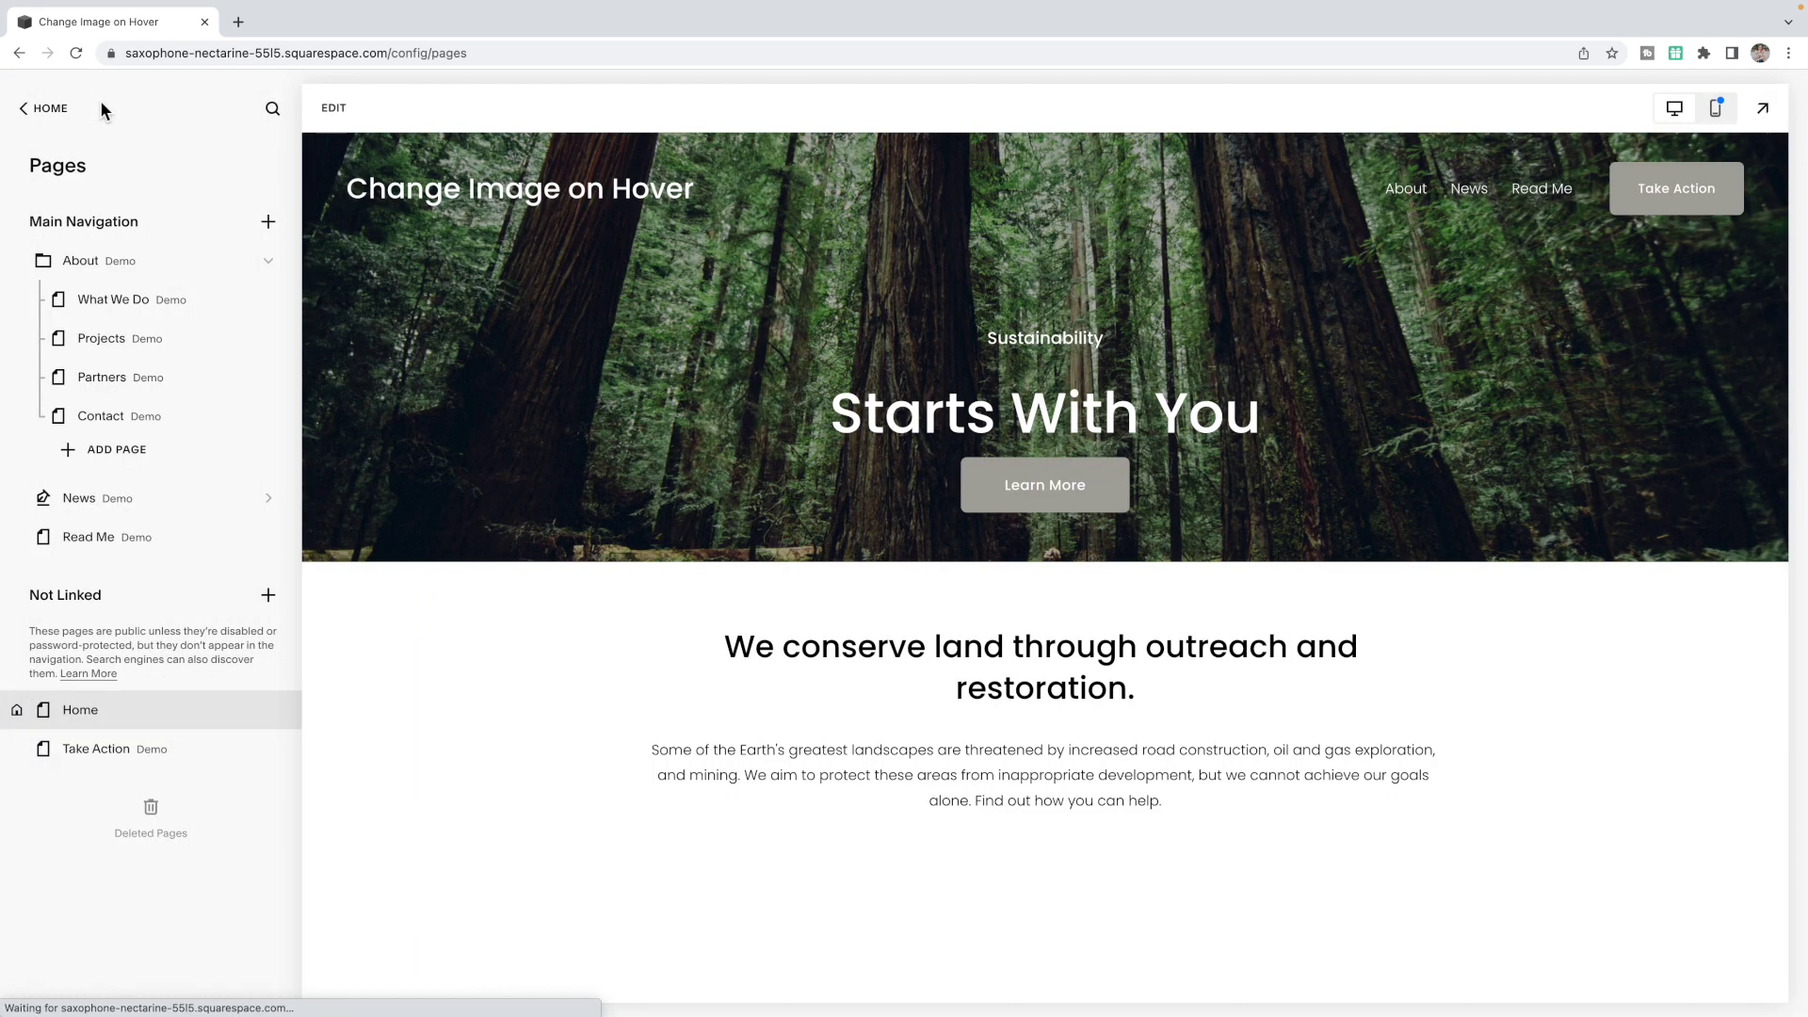
{"action": "left_click", "coordinate": [51, 110]}
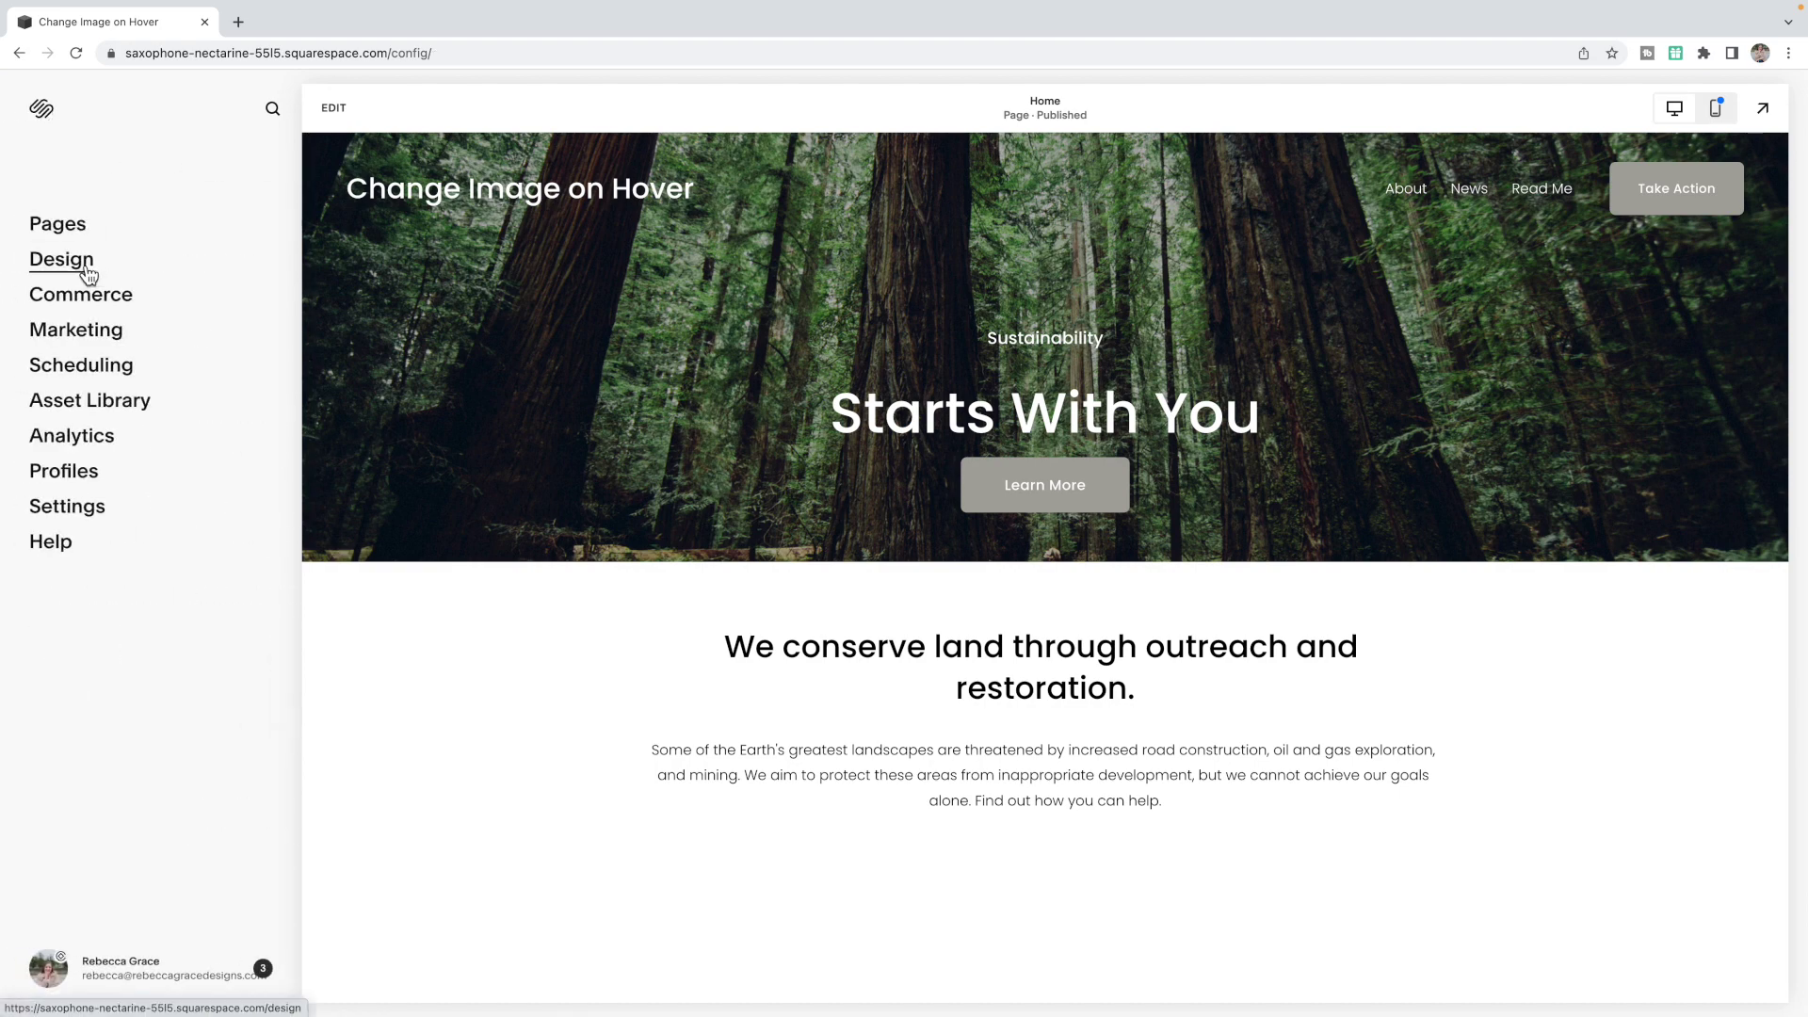
{"action": "left_click", "coordinate": [89, 273]}
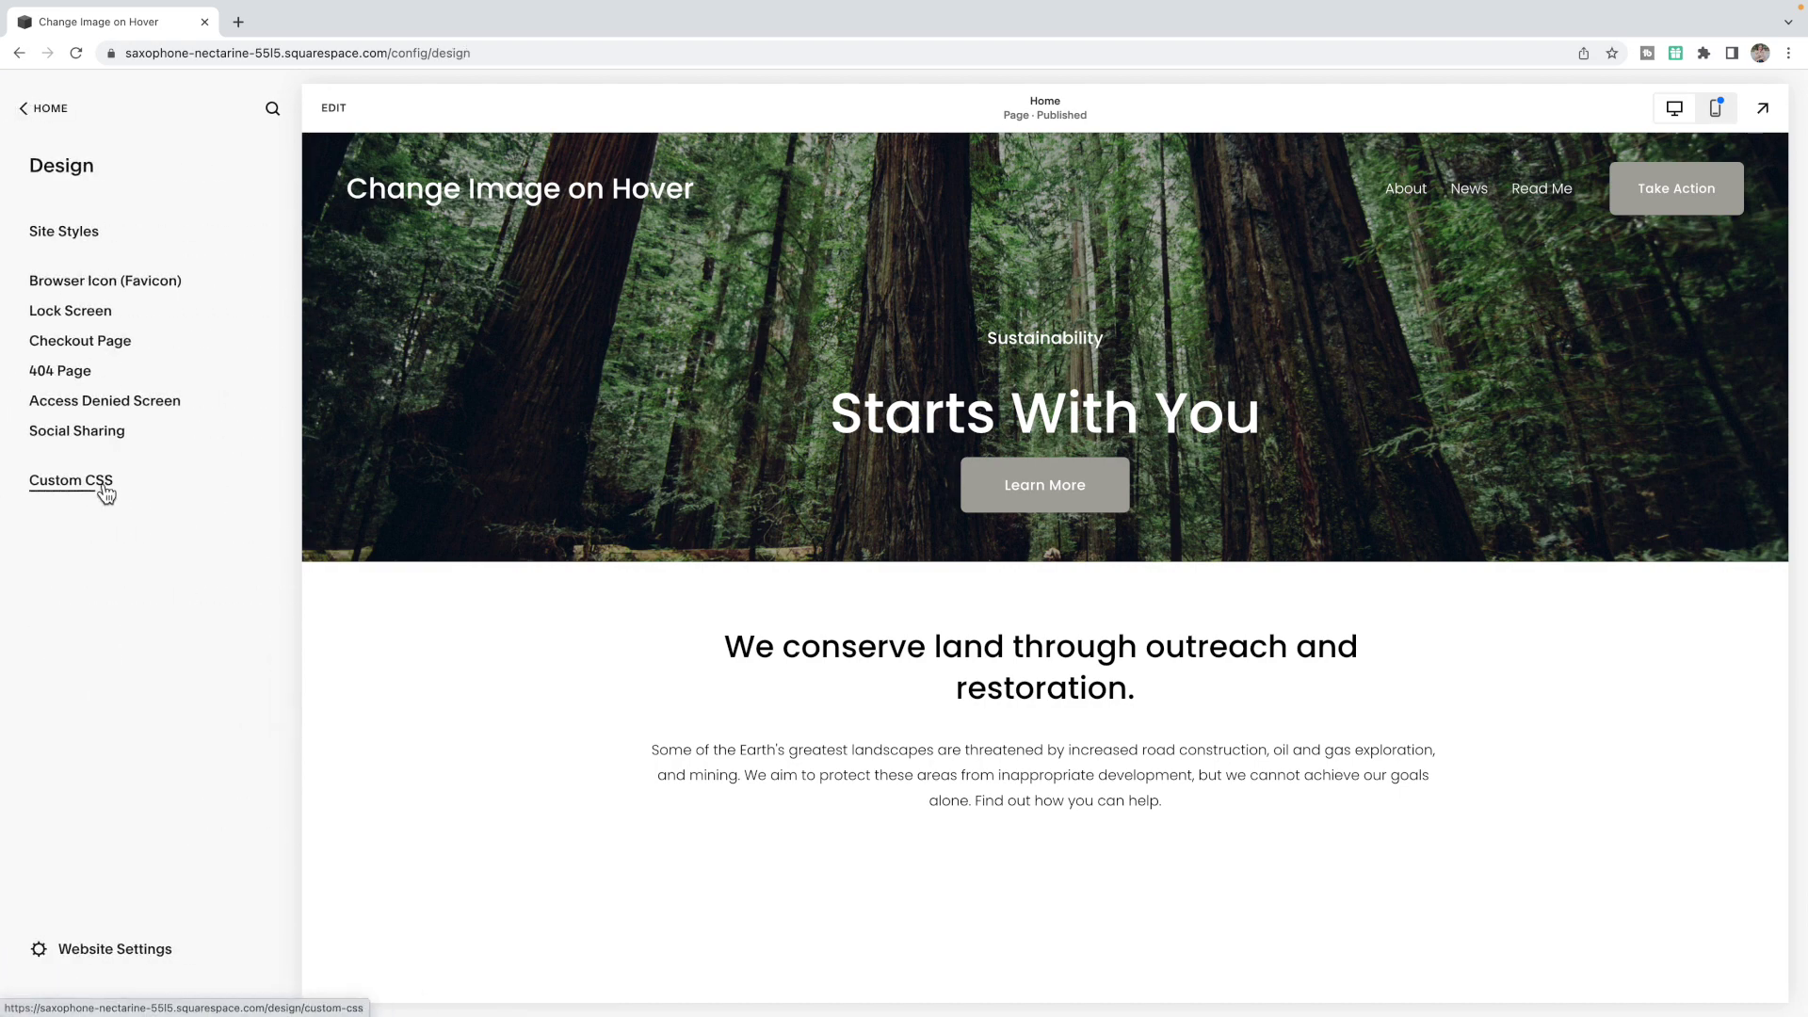
{"action": "left_click", "coordinate": [106, 490]}
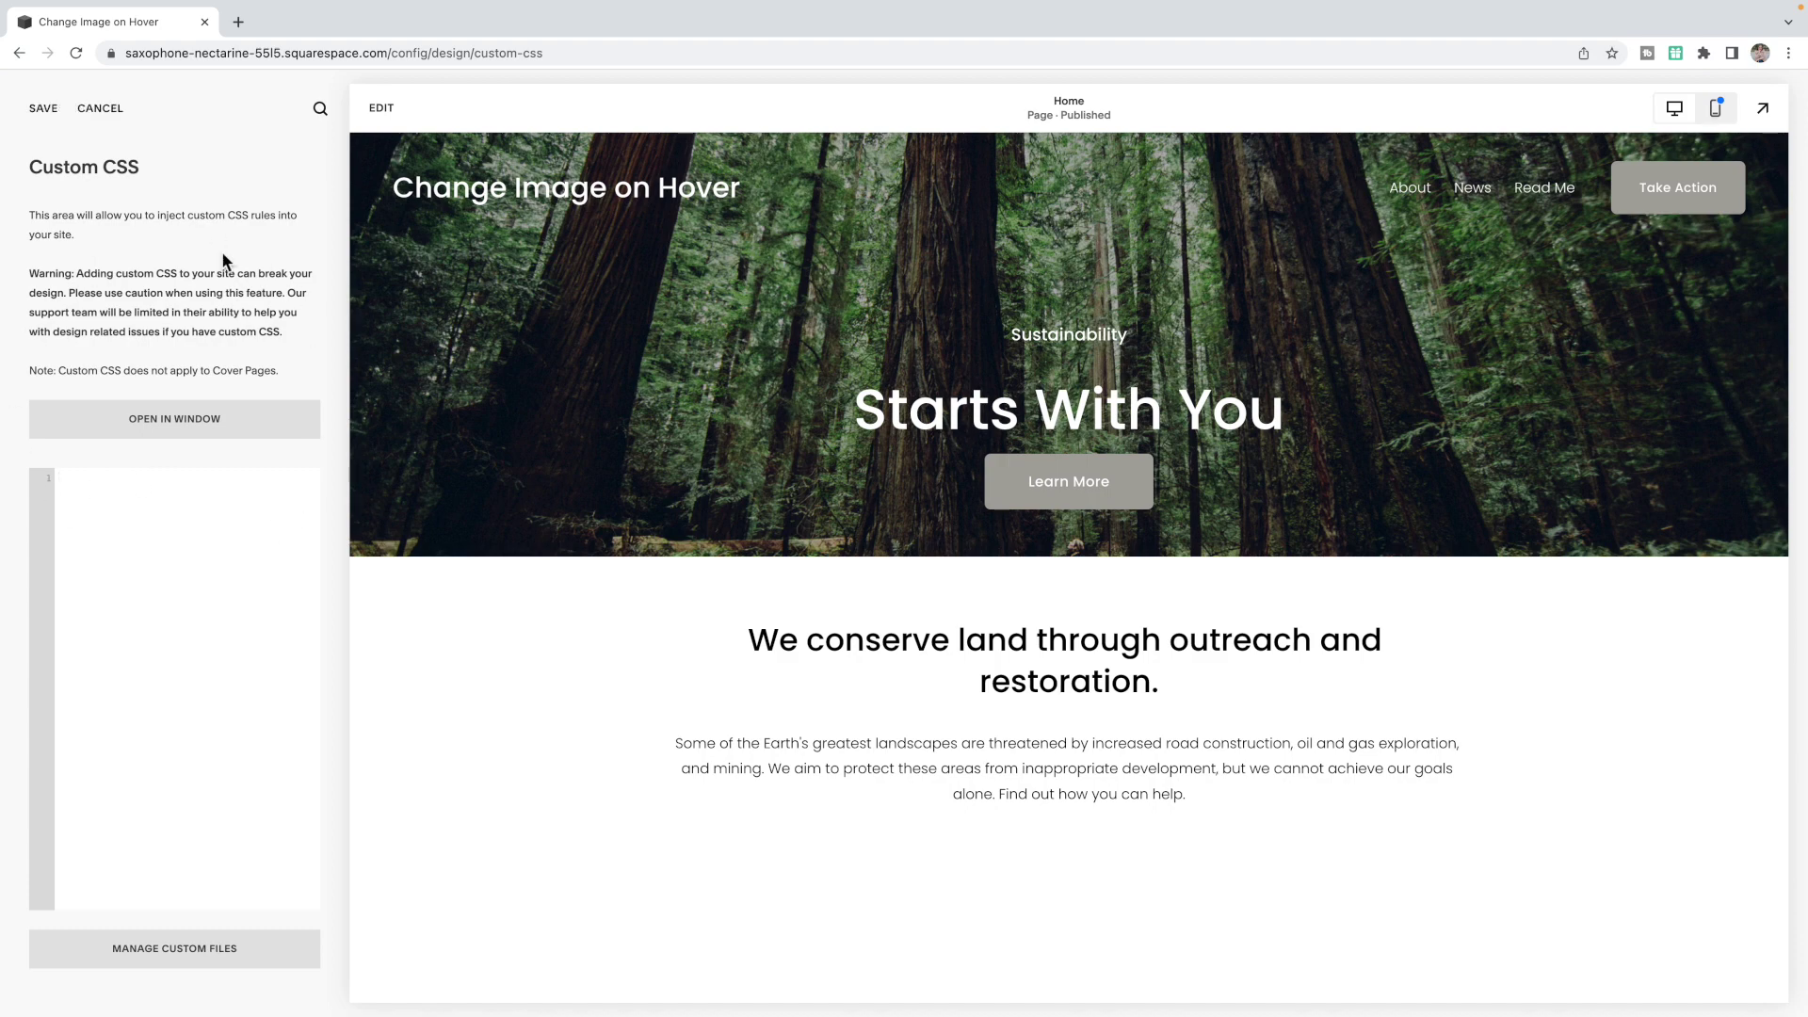
{"action": "key", "text": "/"}
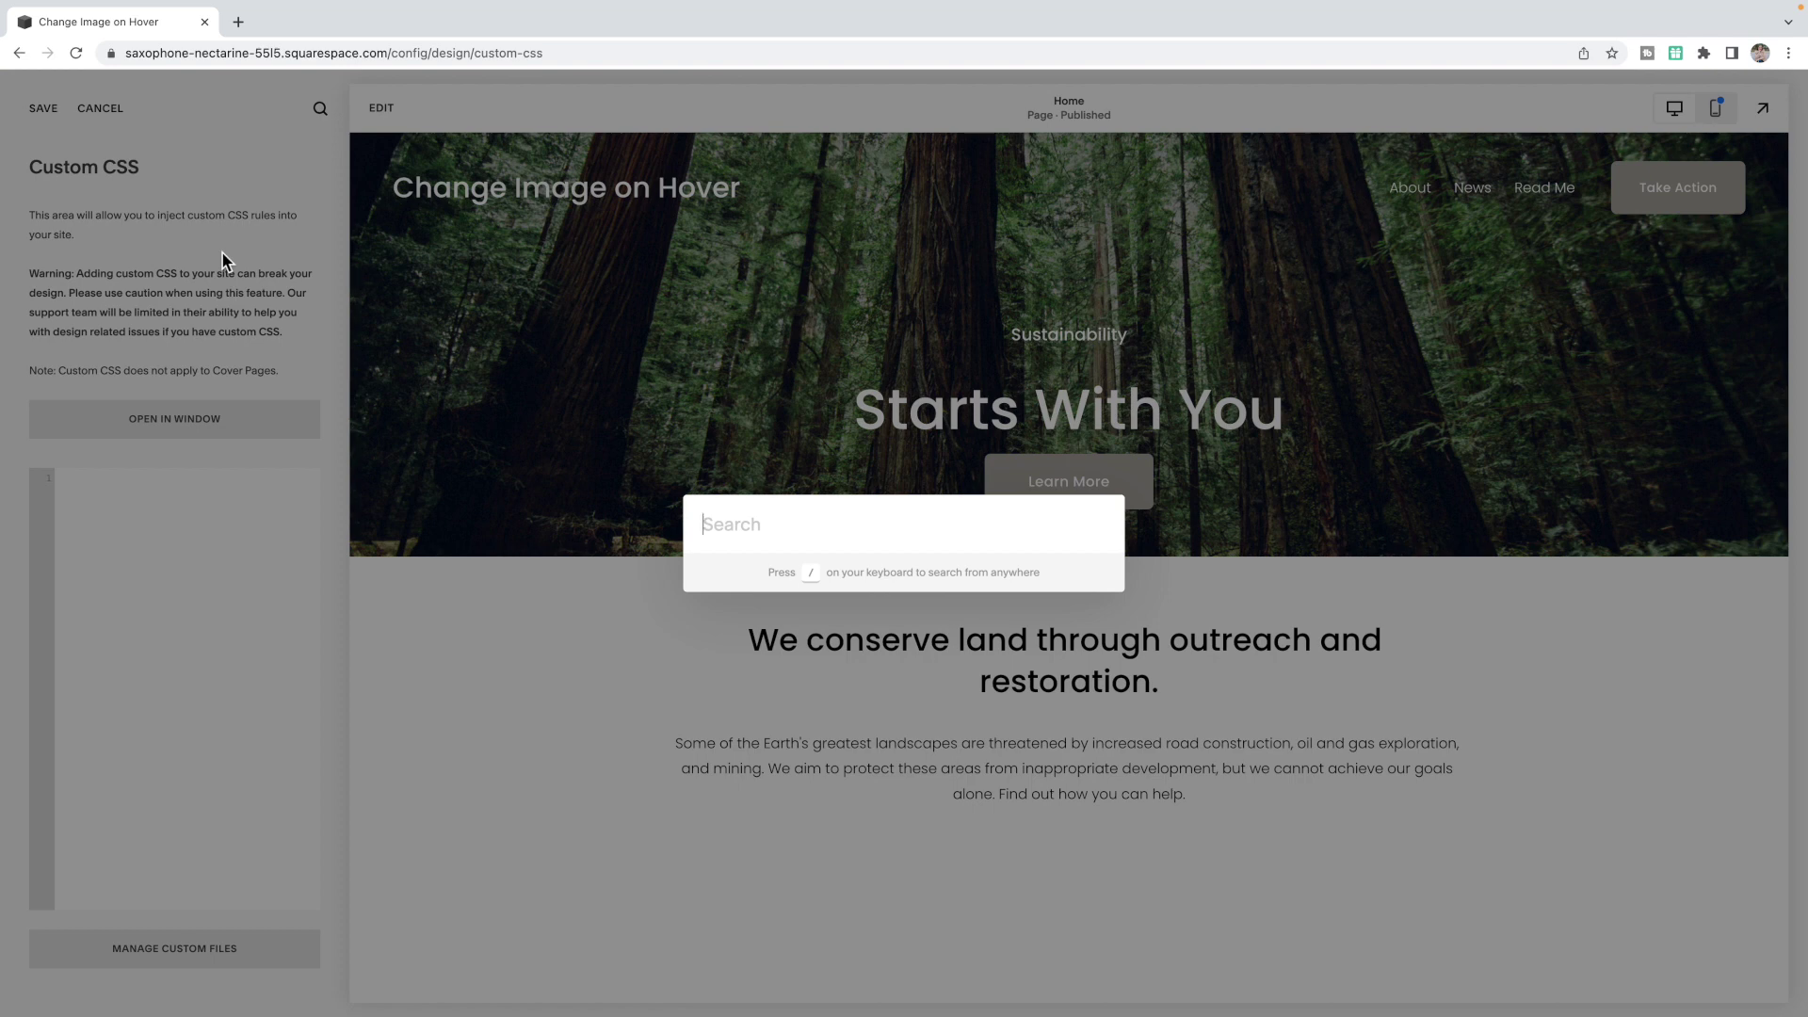
- Paste the hover CSS with #BLOCKID placeholders and a 0.5s opacity fade into Custom CSS, and save
{"action": "type", "text": "css"}
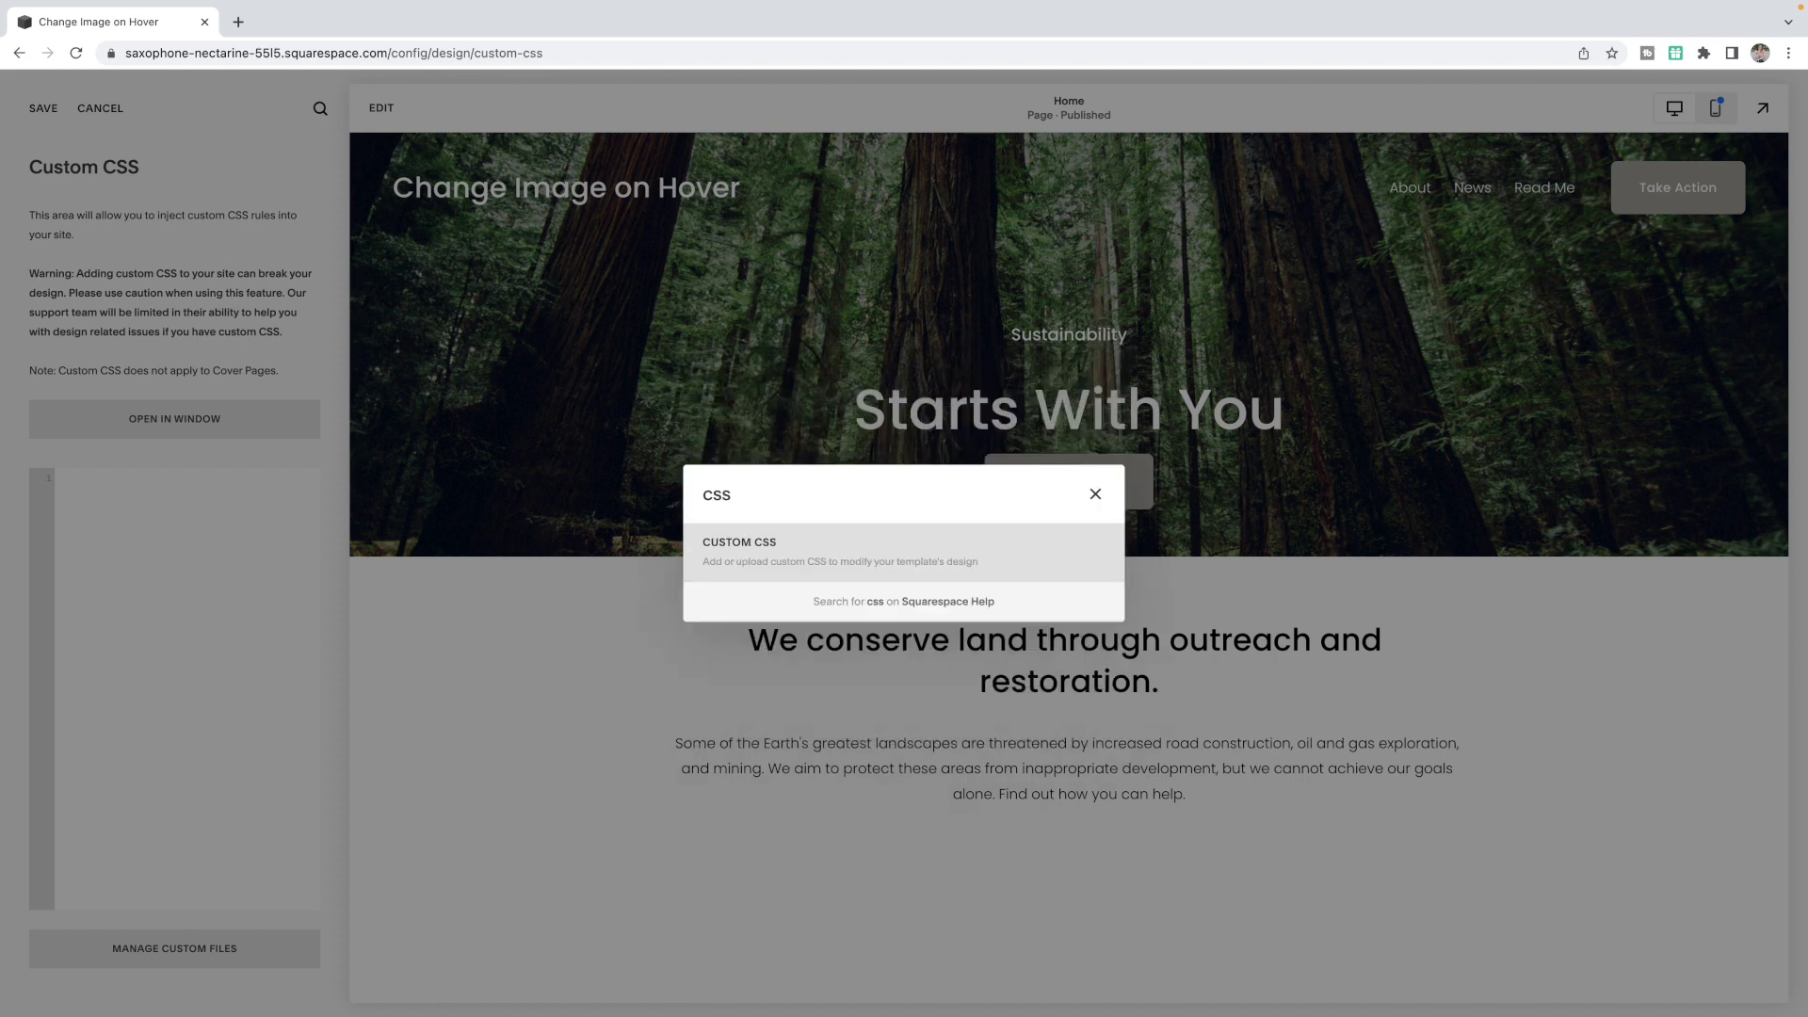
{"action": "key", "text": "Return"}
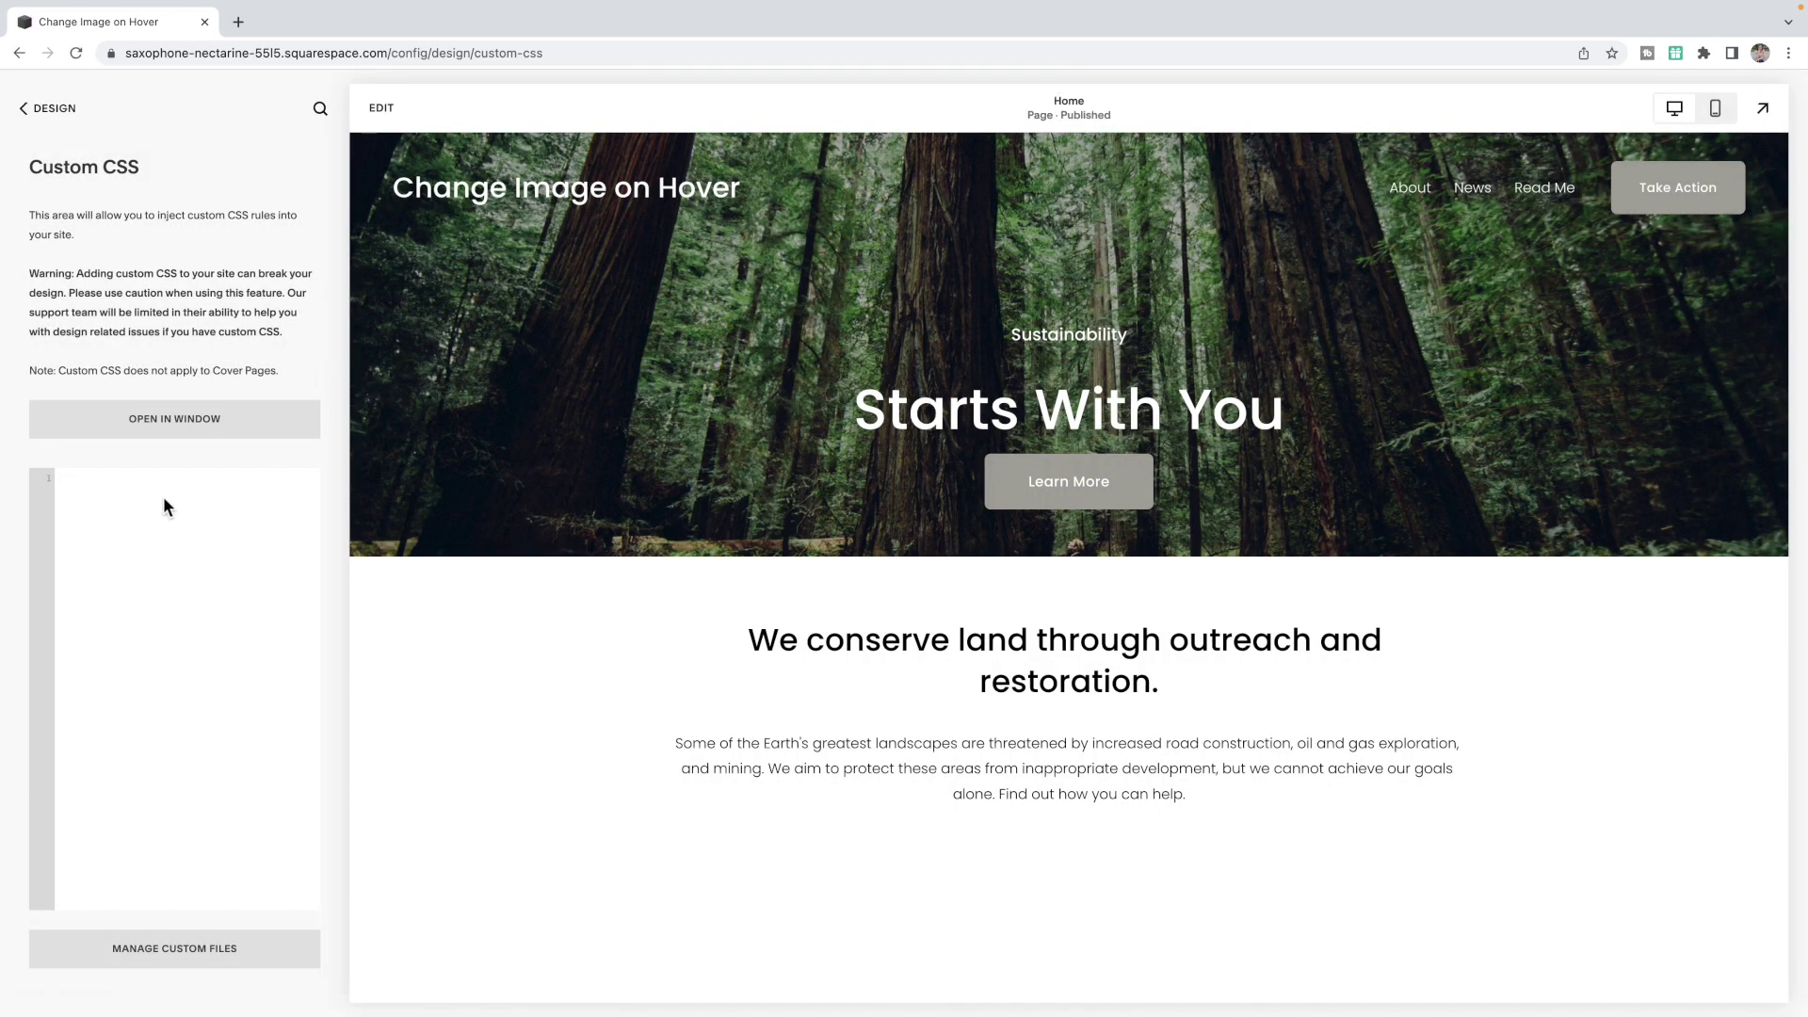
{"action": "type", "text": "/* Change Image on Hover */ #BLOCKID {   opacity: 0;   -webkit-transition: opacity 0.5s ease-in-out;   -moz-transition: opacity 0.5s ease-in-out;   transition: opacity 0.5s ease-in-out; } #BLOCKID:hover {   opacity: 1; }"}
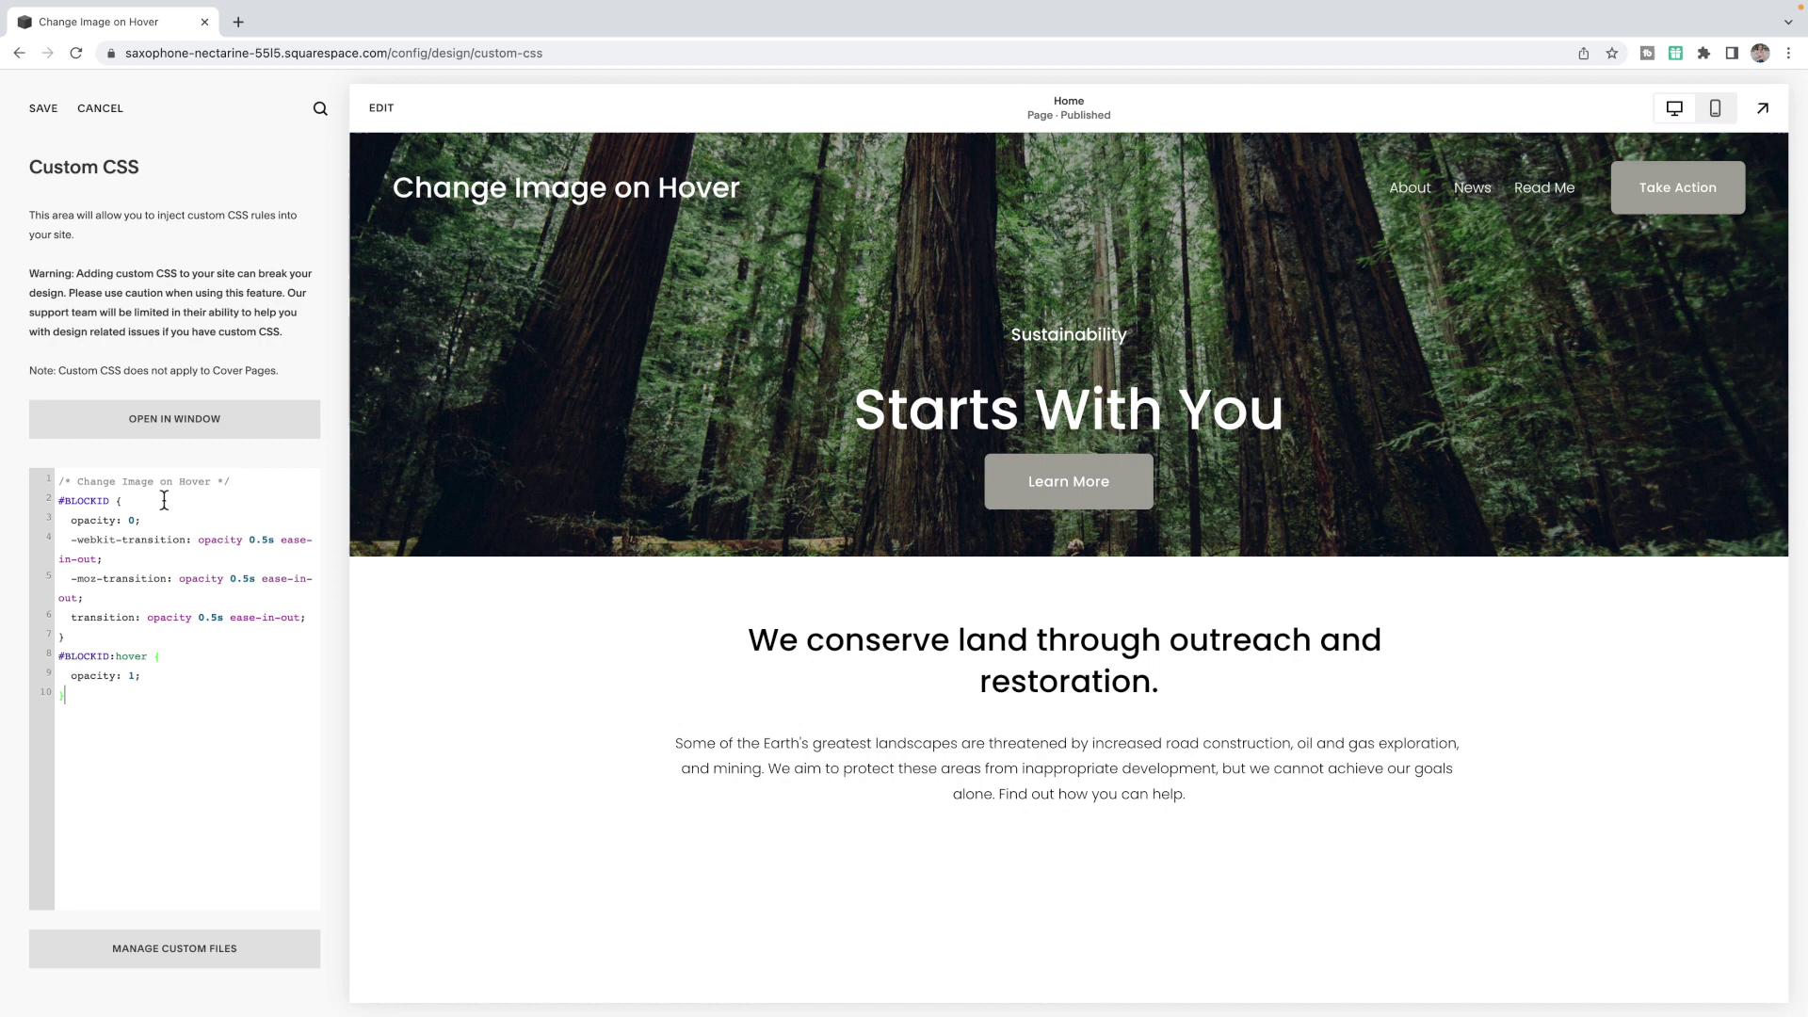
{"action": "left_click", "coordinate": [44, 111]}
- Scroll the preview down to the mountain image in the Our Organization section
{"action": "scroll", "coordinate": [414, 542], "scroll_direction": "down", "scroll_amount": 7}
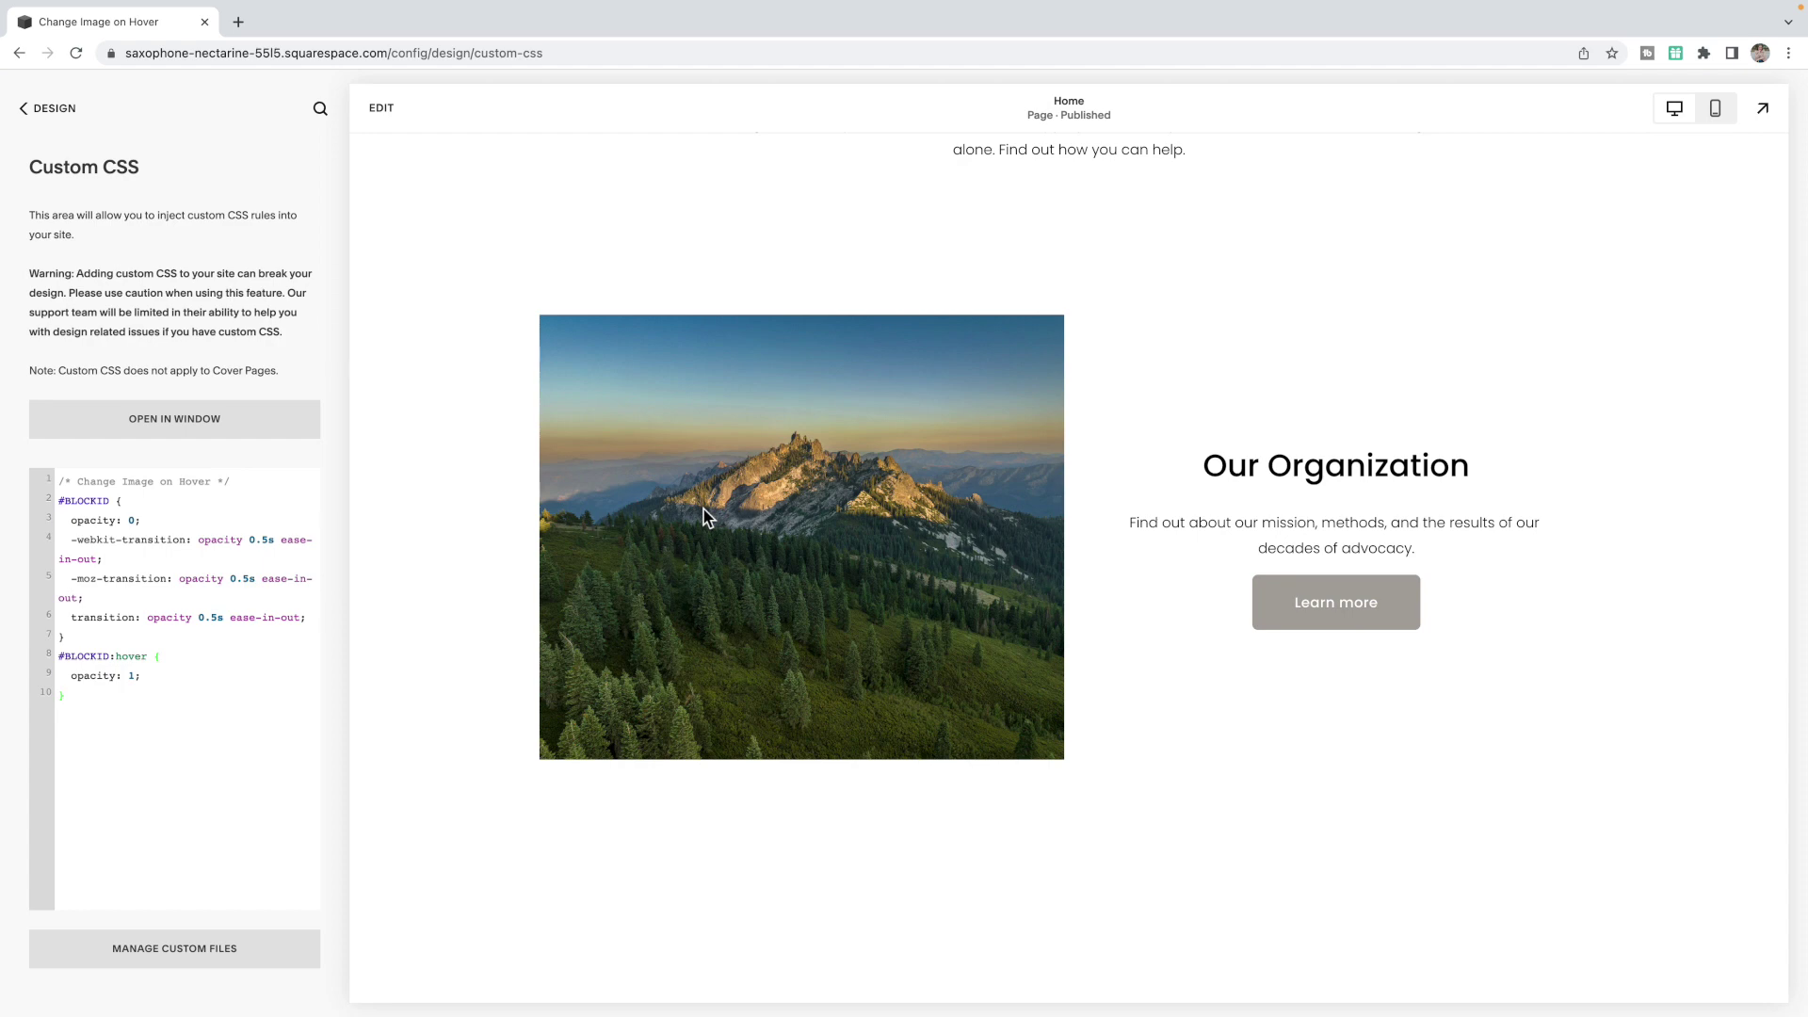
- Turn on the Squarespace ID Finder extension and copy the mountain image block's ID
{"action": "left_click", "coordinate": [1704, 53]}
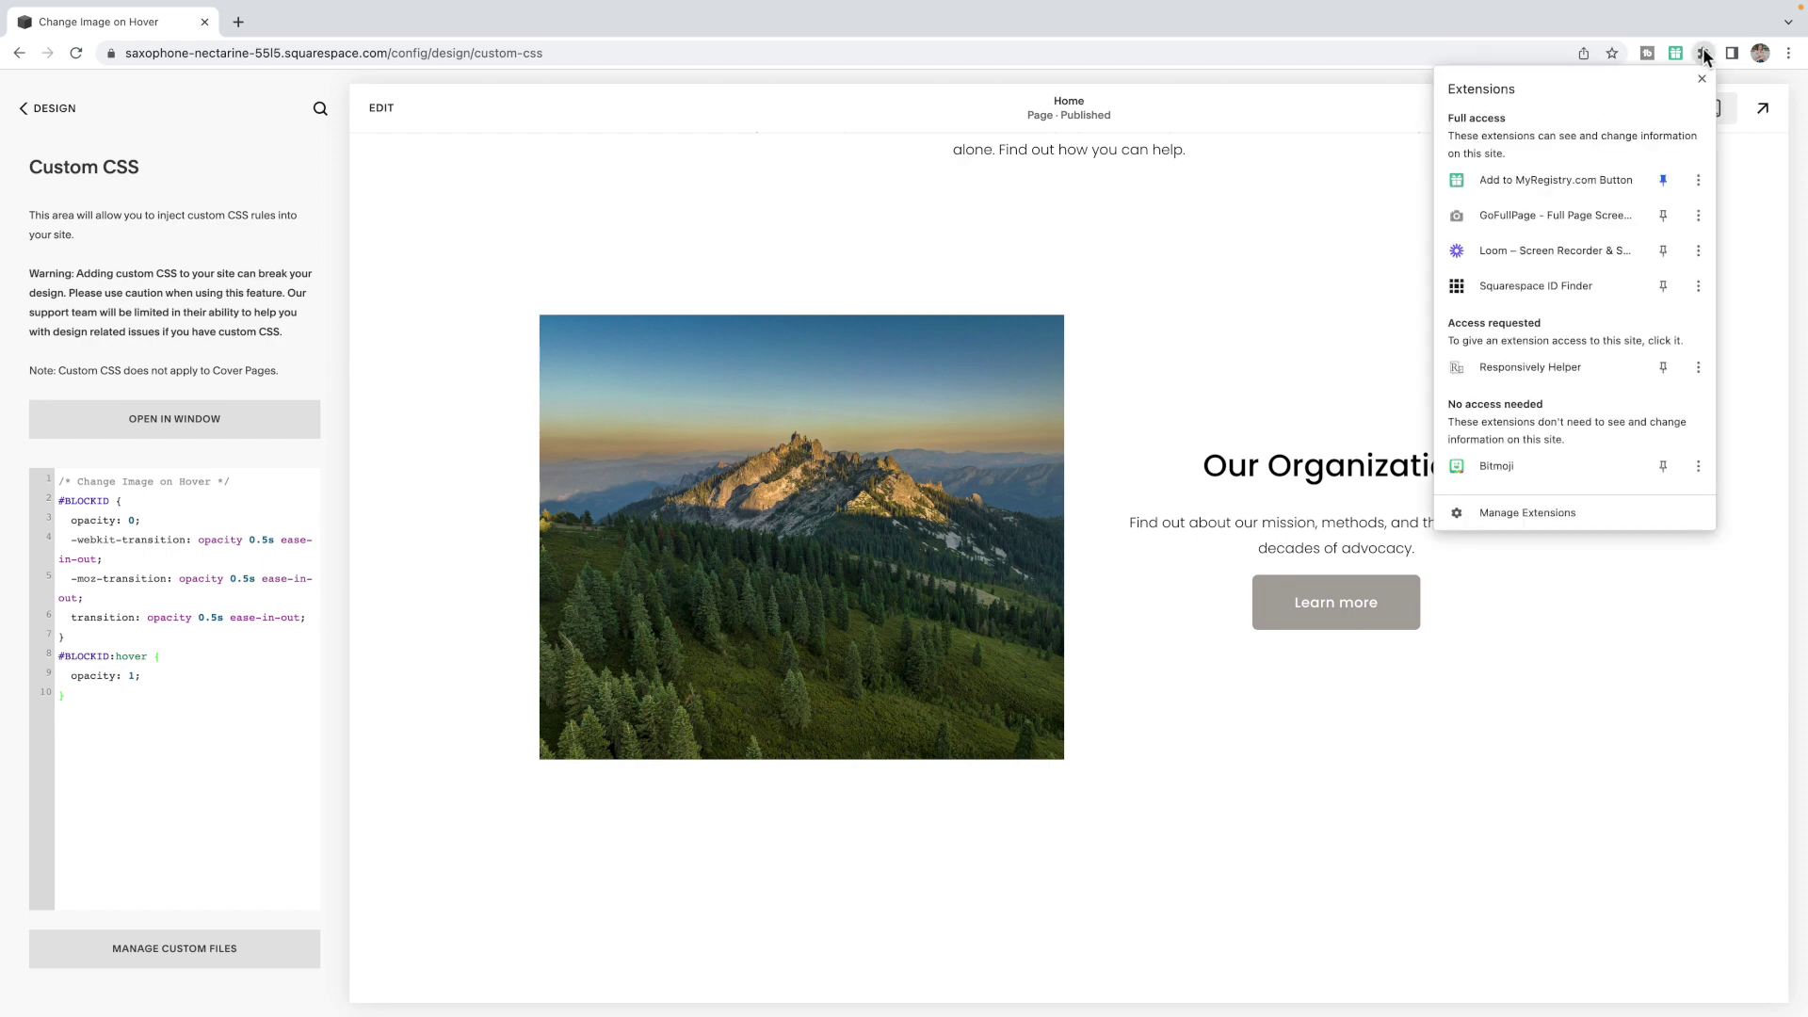
{"action": "left_click", "coordinate": [1523, 288]}
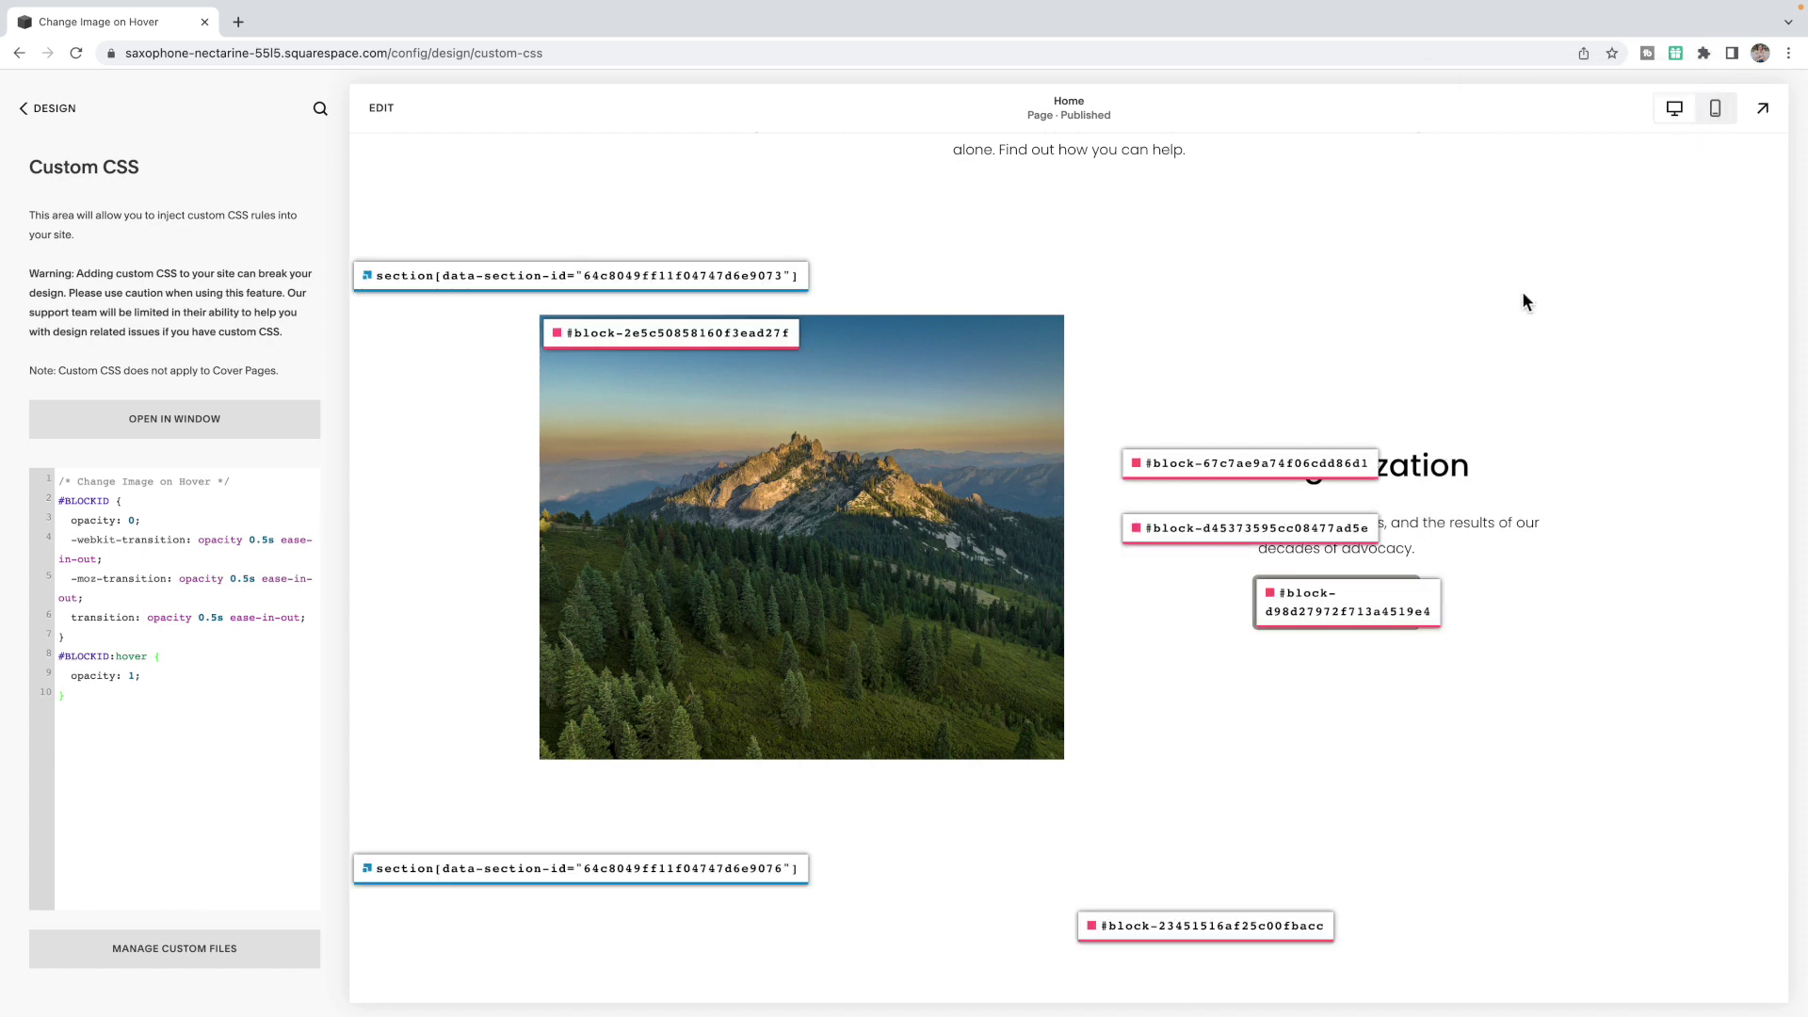
{"action": "left_click", "coordinate": [660, 339]}
- Replace both #BLOCKID placeholders with #block-2e5c50858160f3ead27f, save, and turn off ID Finder
{"action": "left_click_drag", "start_coordinate": [110, 502], "coordinate": [52, 509]}
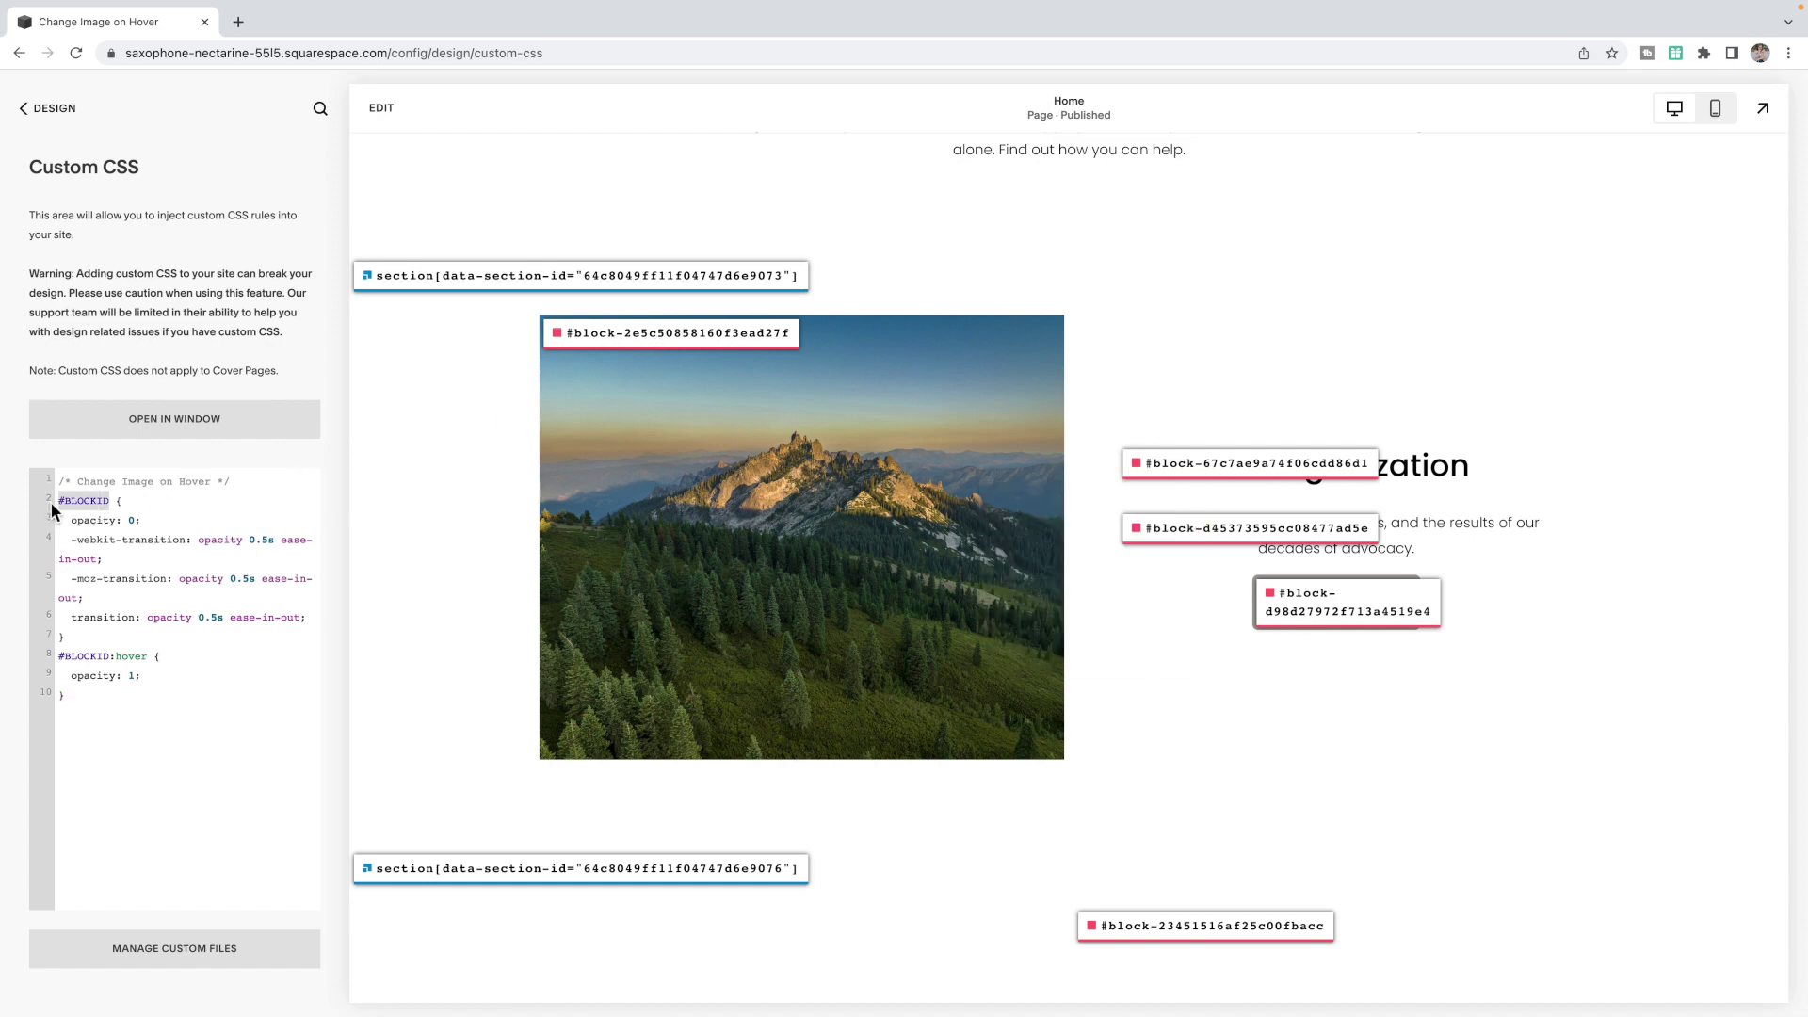
{"action": "key", "text": "ctrl+v"}
{"action": "left_click_drag", "start_coordinate": [112, 662], "coordinate": [77, 662]}
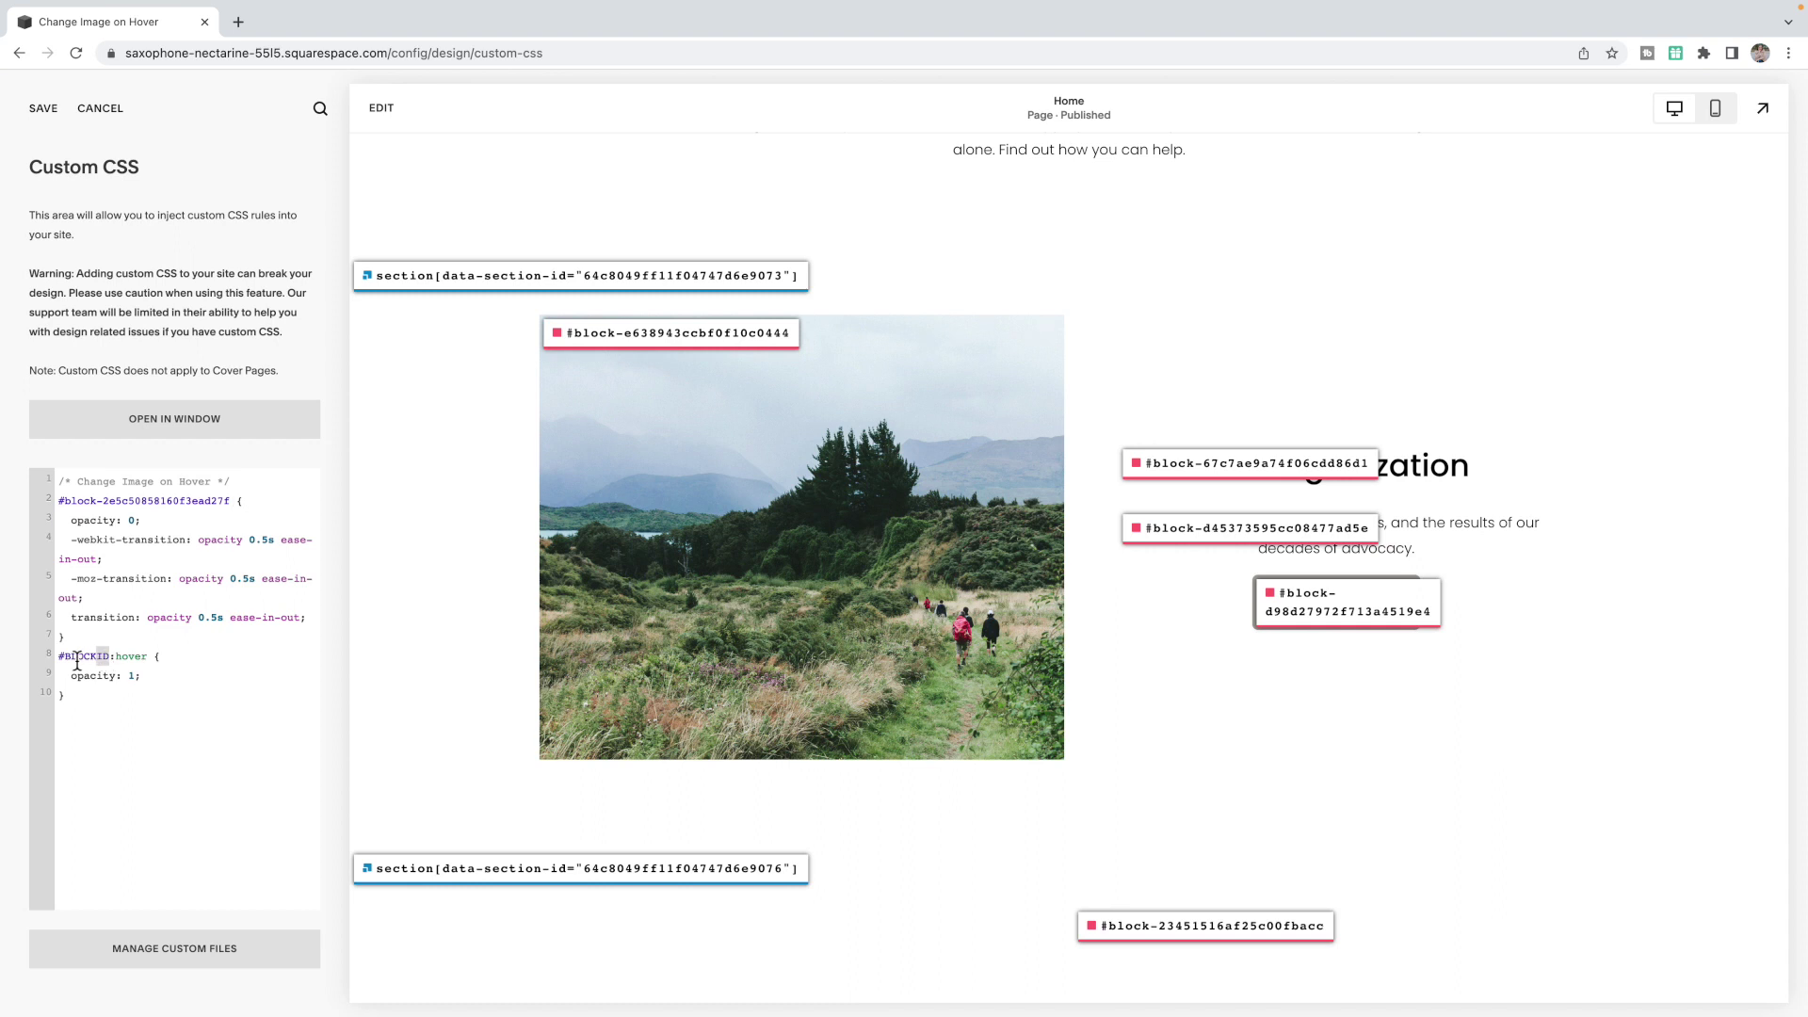
{"action": "key", "text": "ctrl+v"}
{"action": "left_click", "coordinate": [54, 122]}
{"action": "left_click", "coordinate": [1703, 53]}
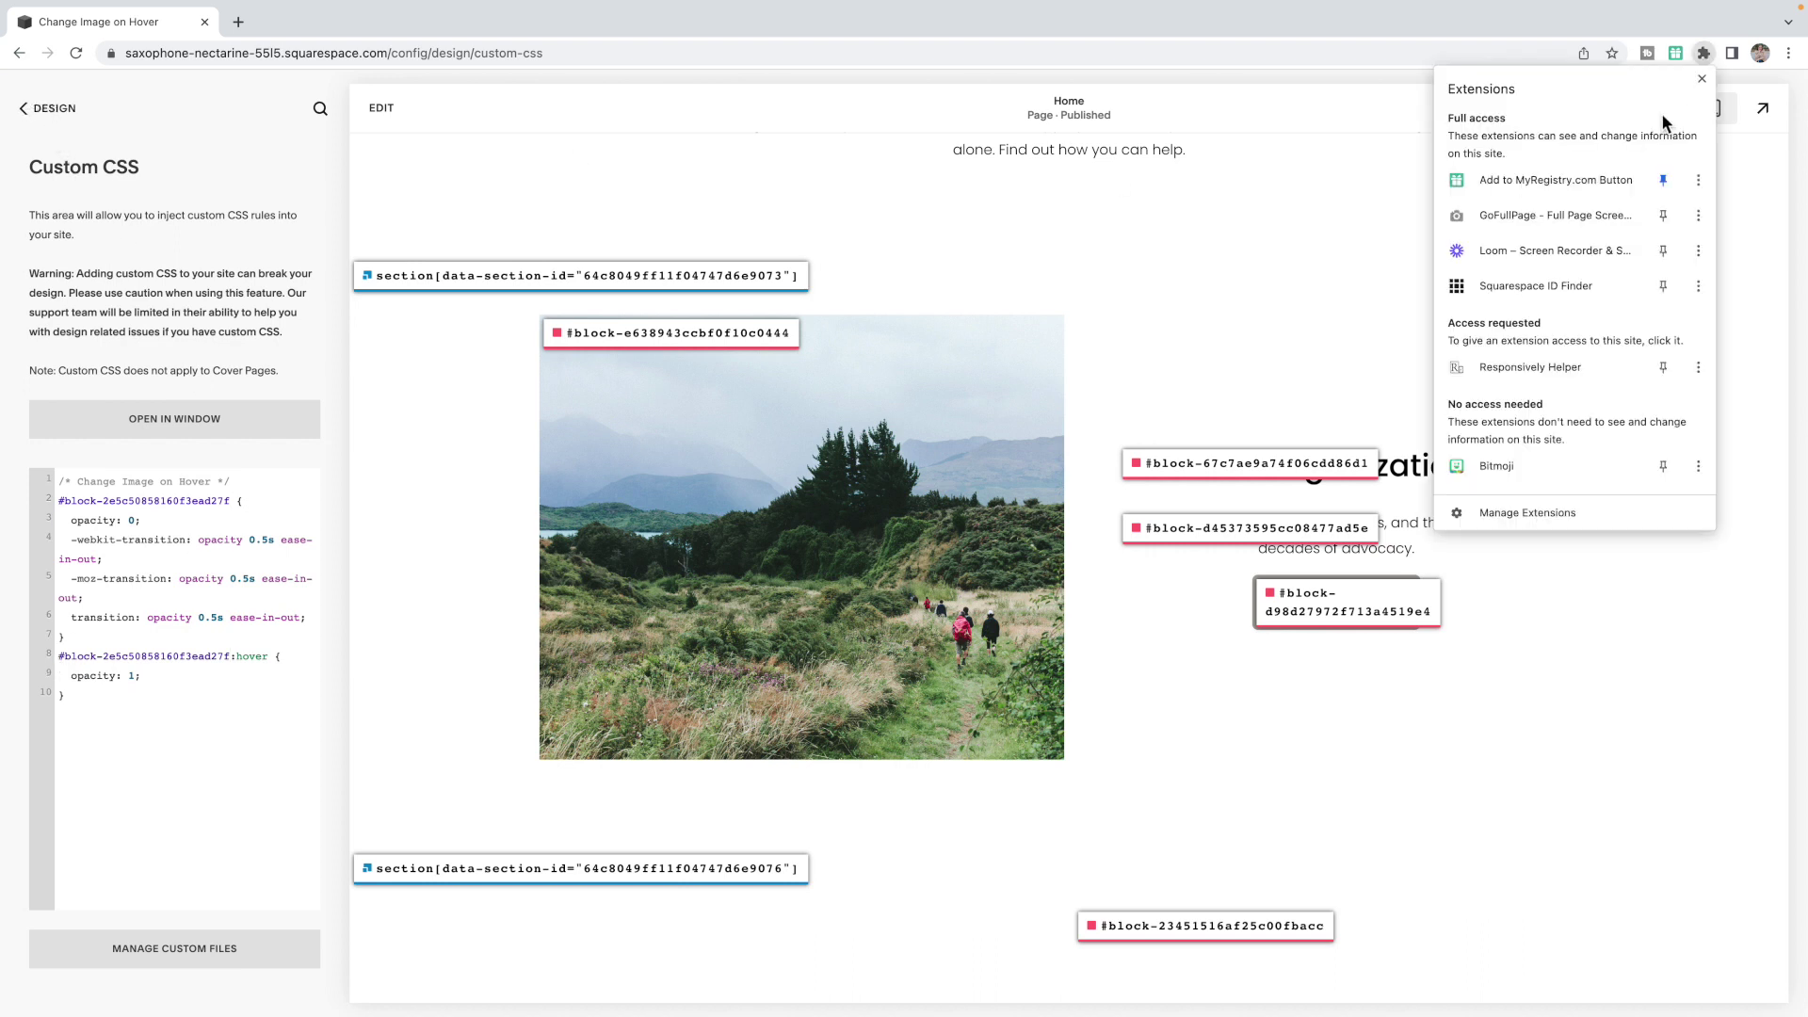
{"action": "left_click", "coordinate": [1517, 288]}
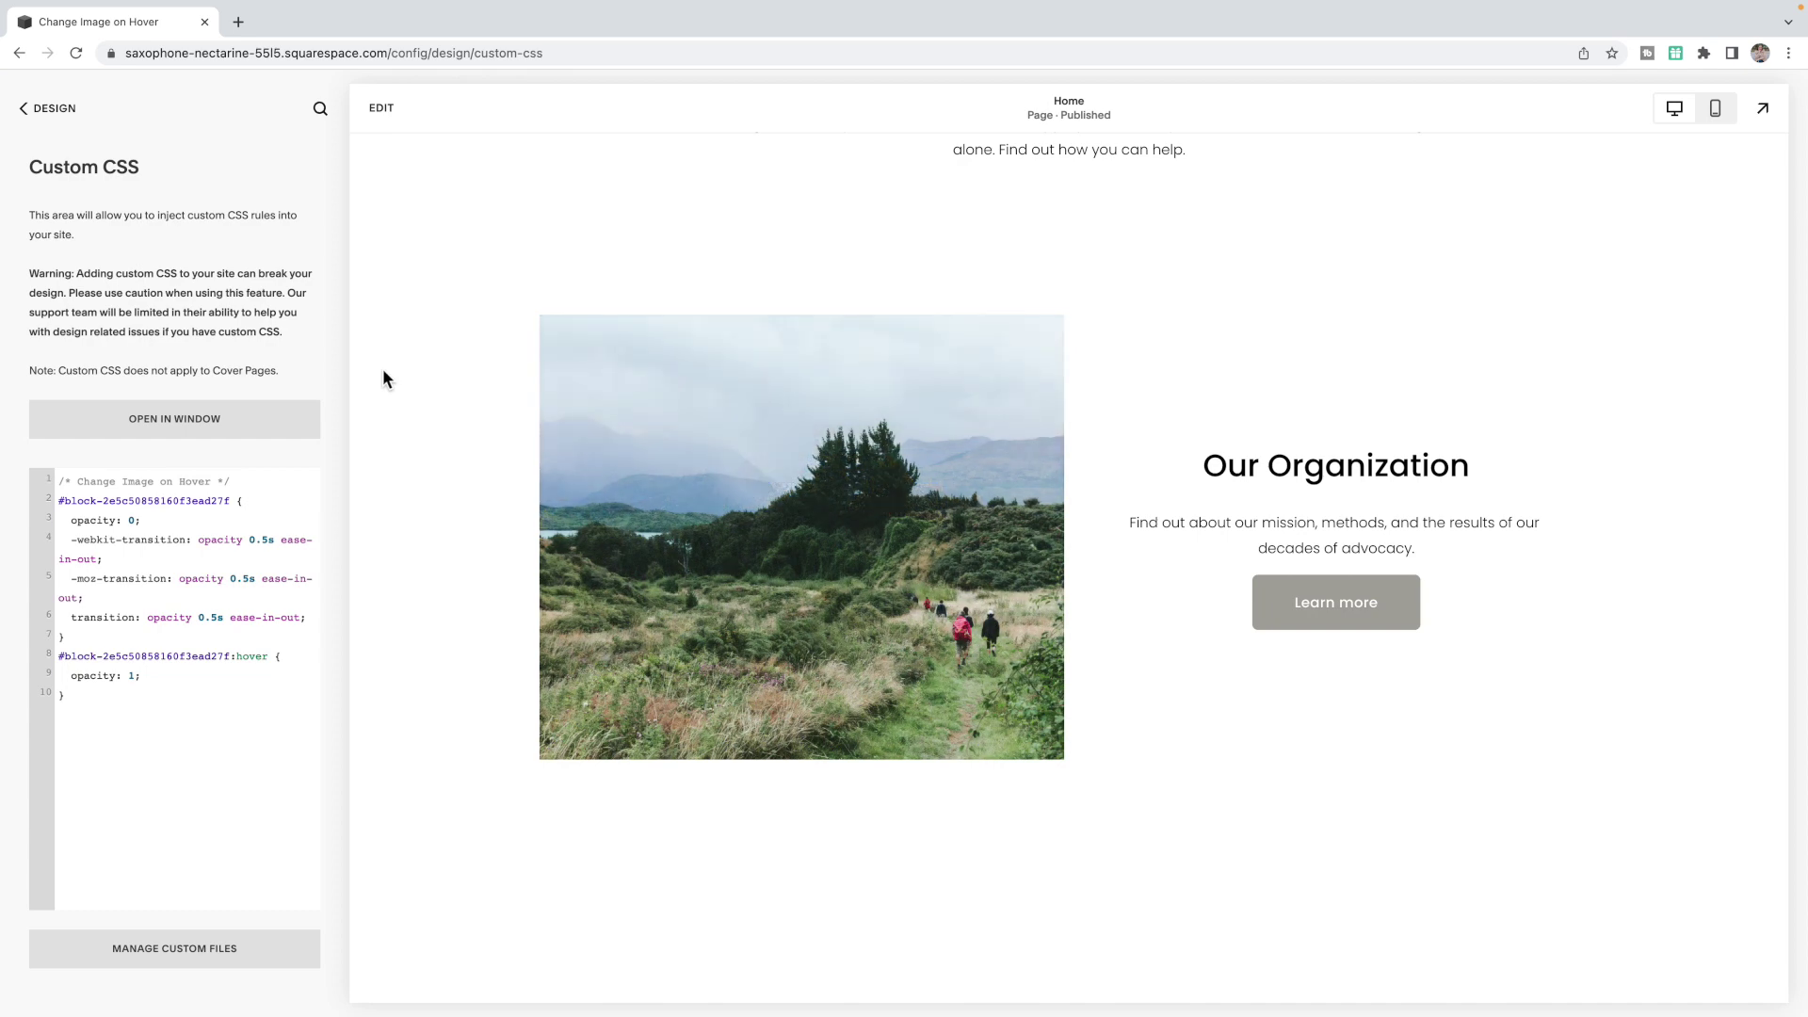
{"action": "mouse_move", "coordinate": [662, 473]}
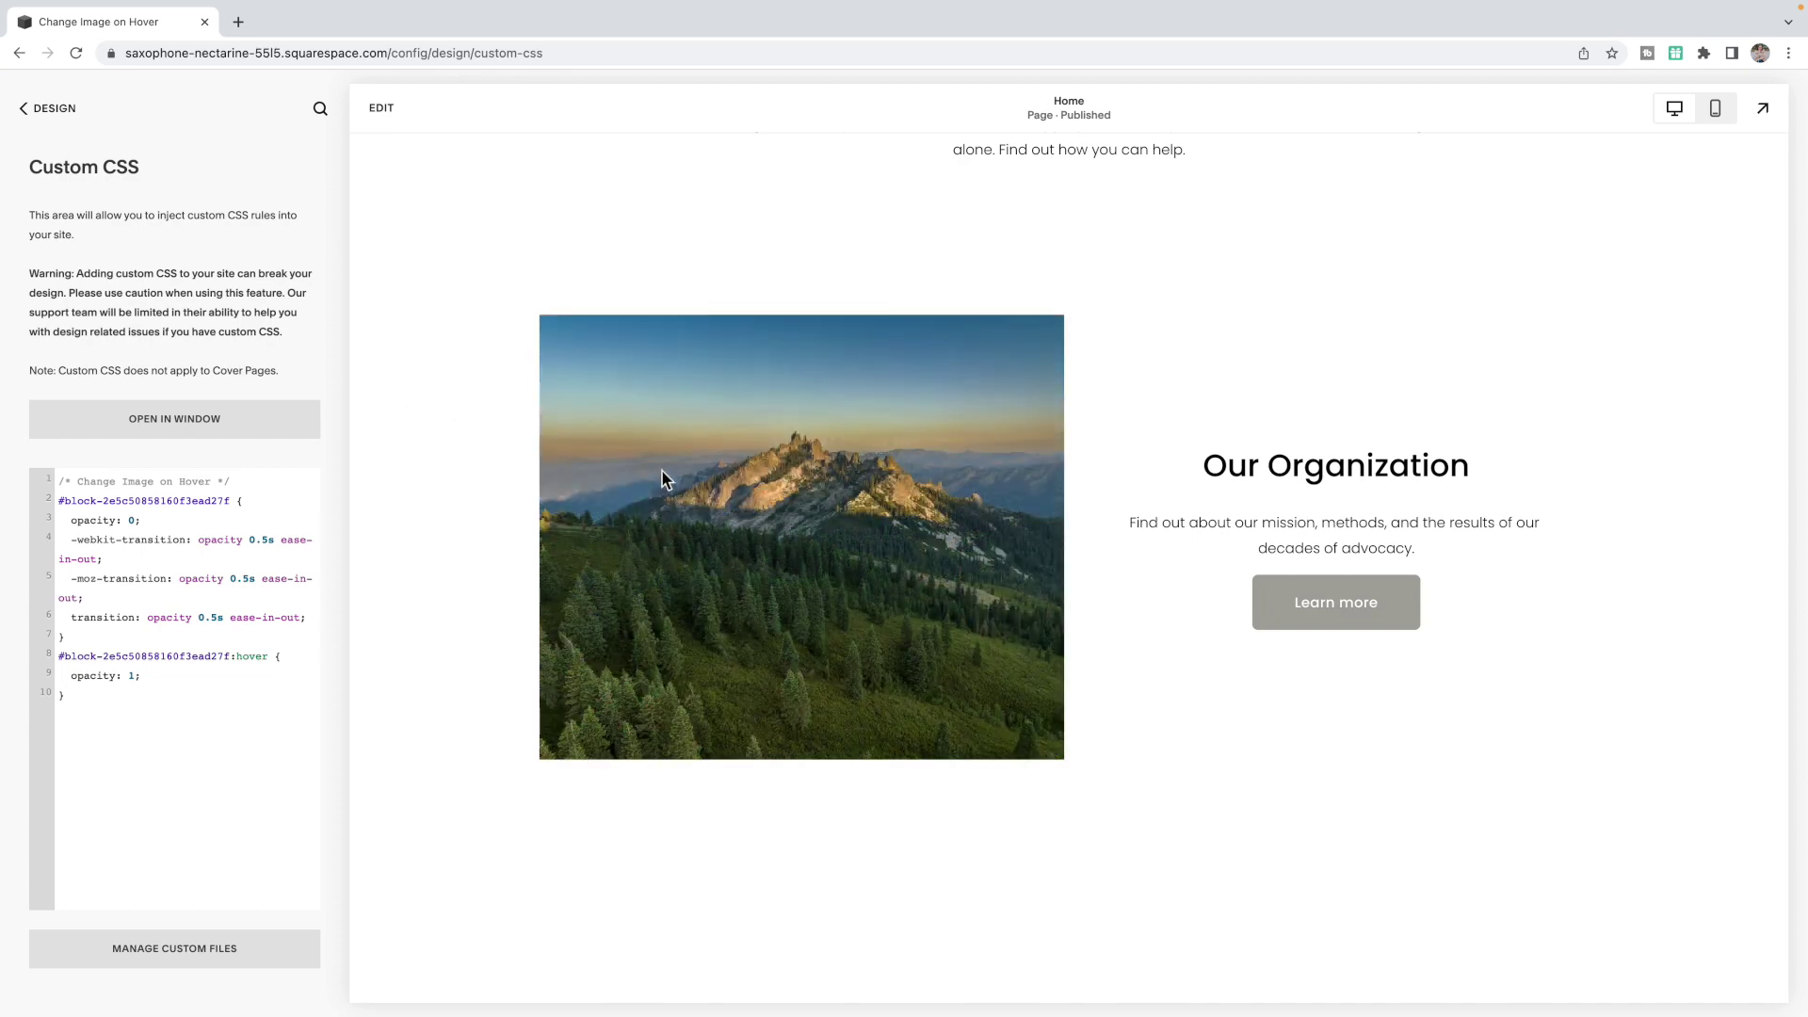